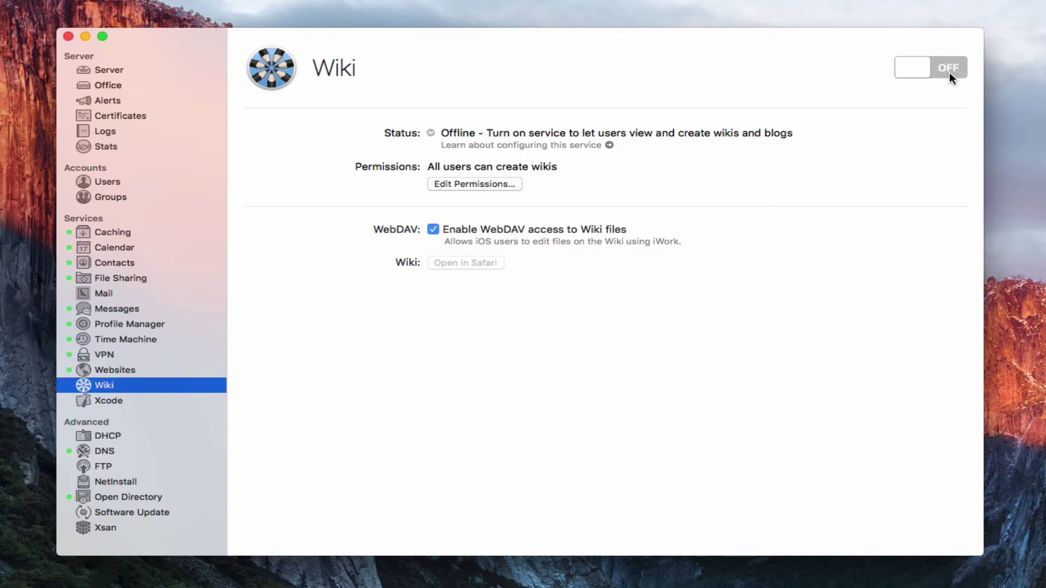
click(468, 187)
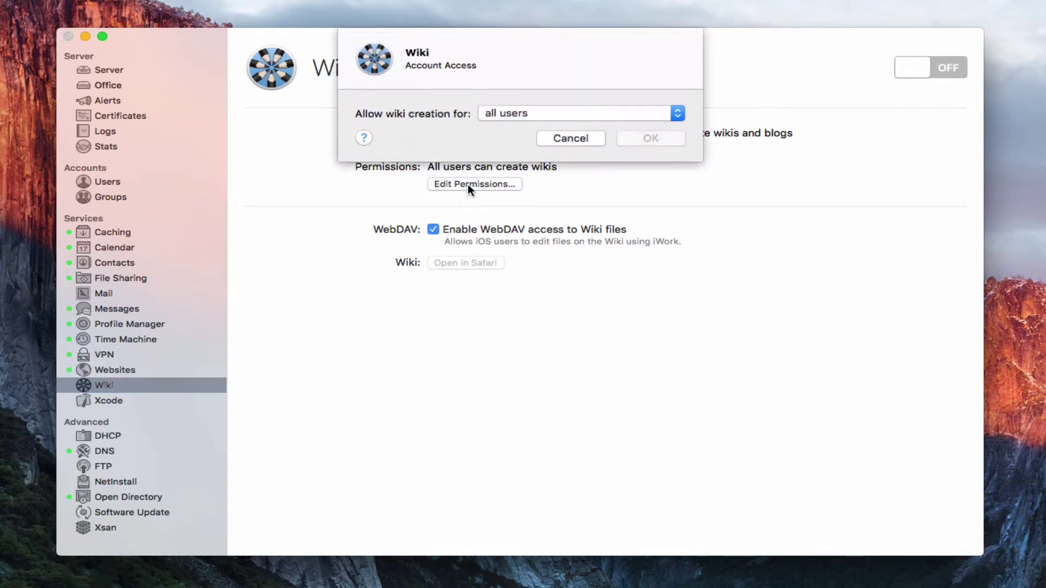
click(679, 113)
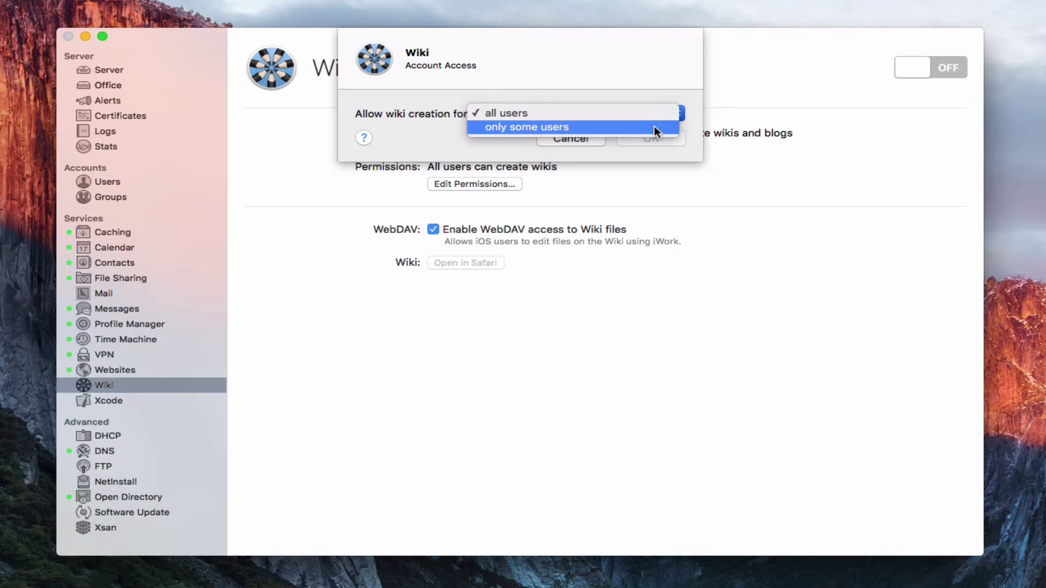
click(654, 58)
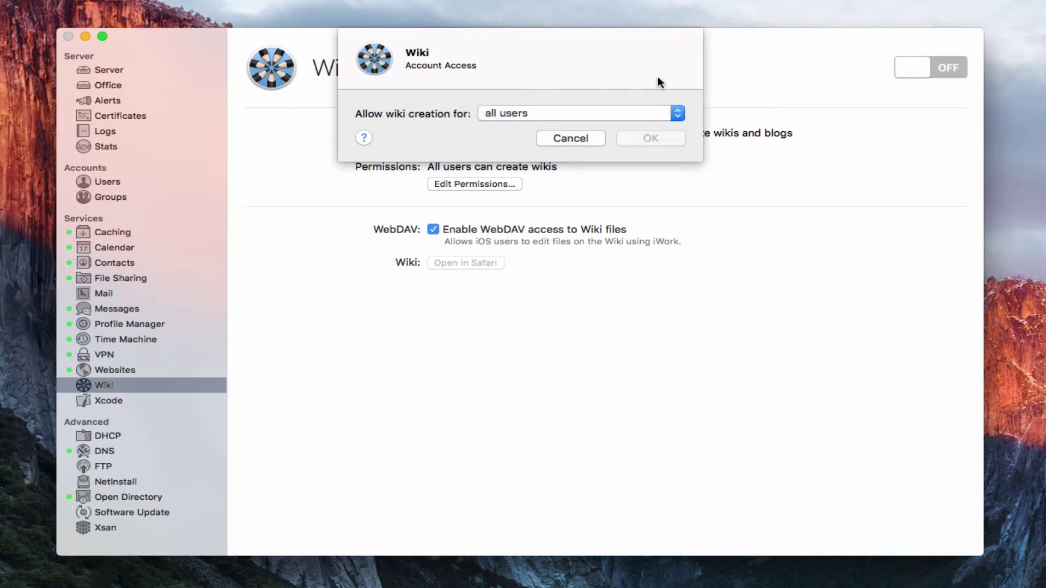
click(560, 142)
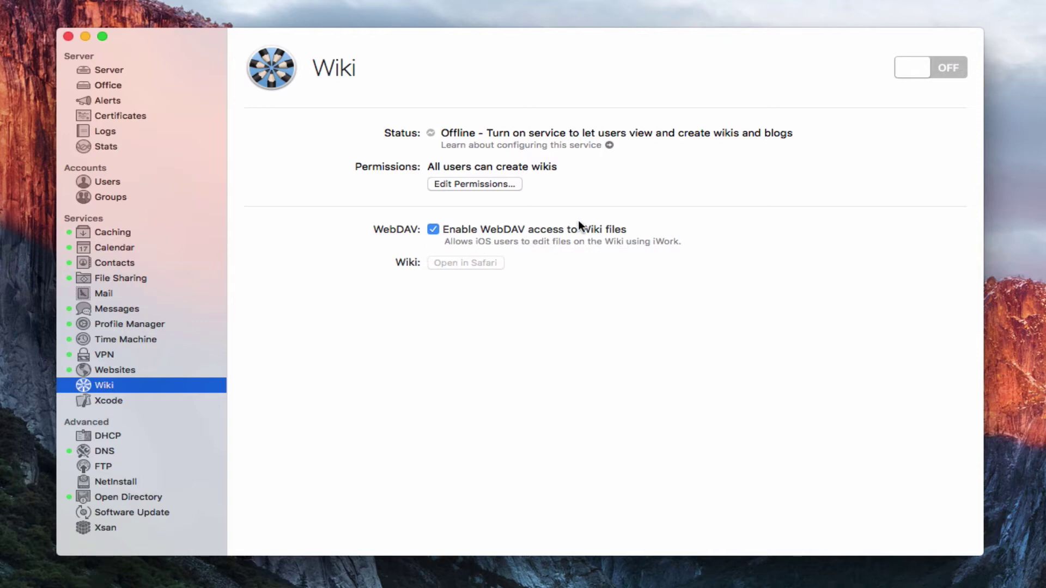
Step: Switch the Wiki service on so it runs at the server's /wiki address with WebDAV enabled
click(433, 230)
click(954, 68)
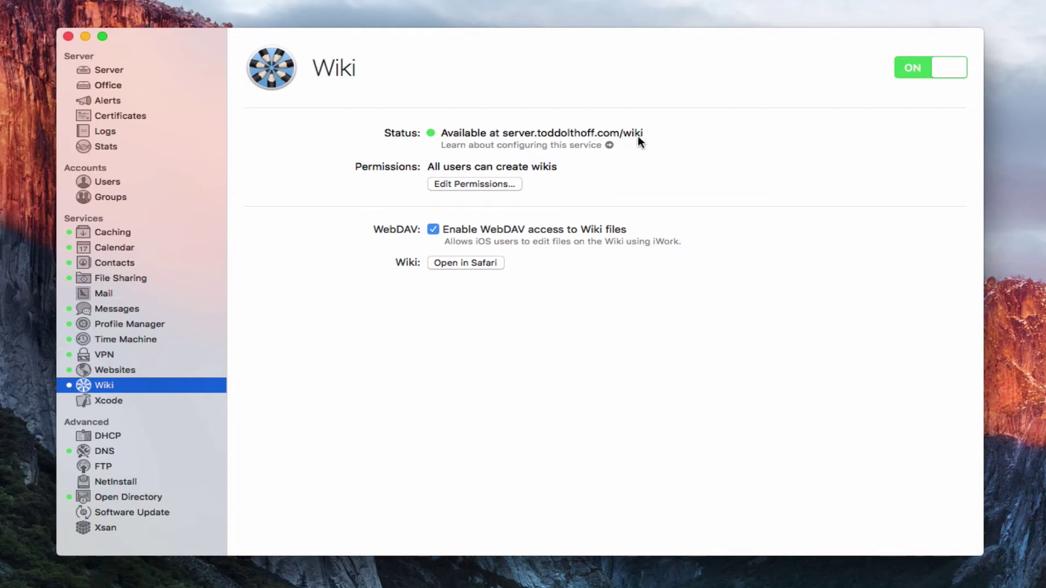
Step: Open the server.local wiki's Welcome to Server page in Safari
click(455, 263)
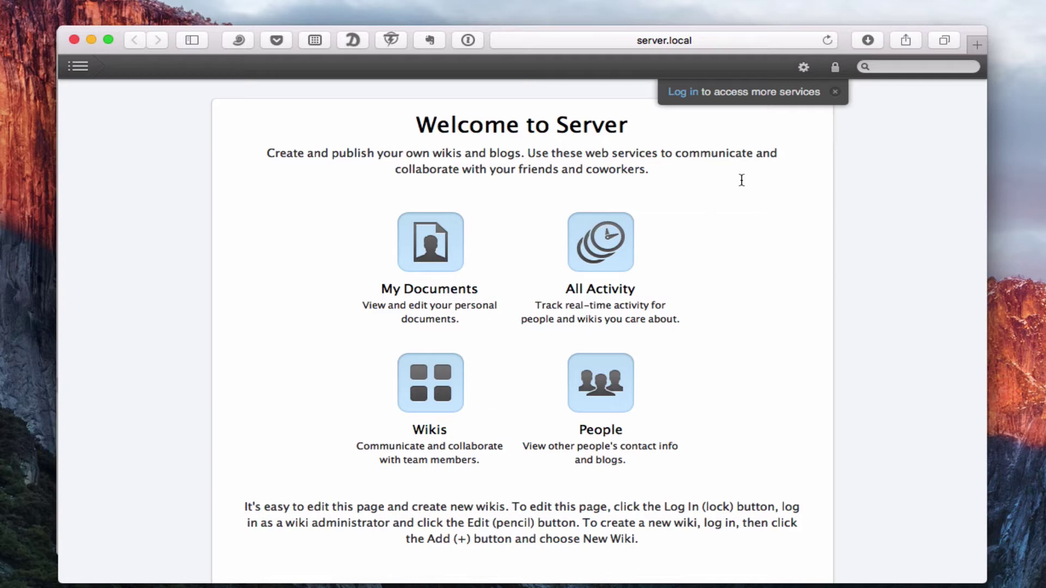
Step: Log in to the wiki, declining to save the password in 1Password and Keychain
click(685, 94)
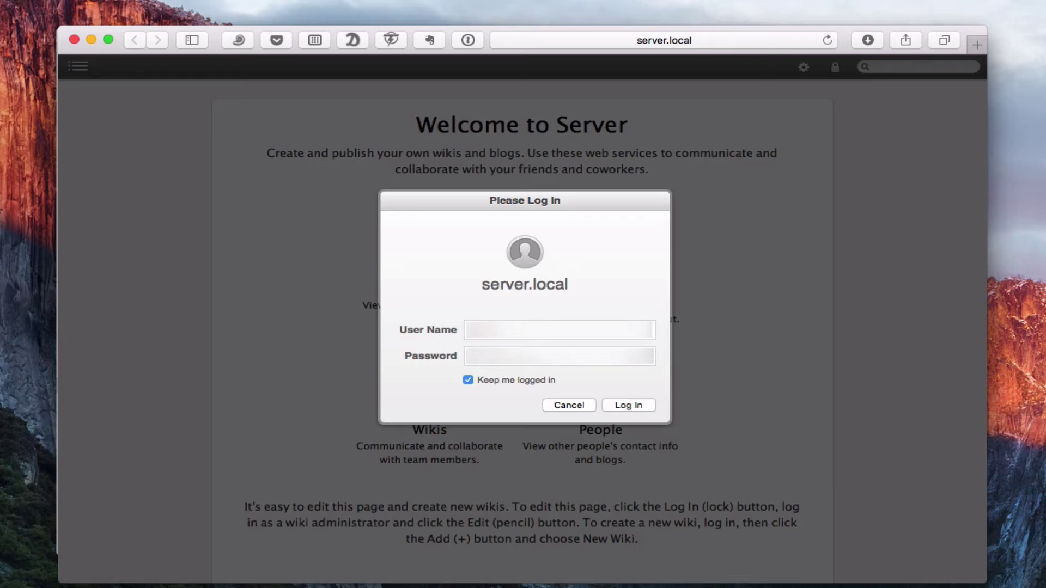
click(629, 405)
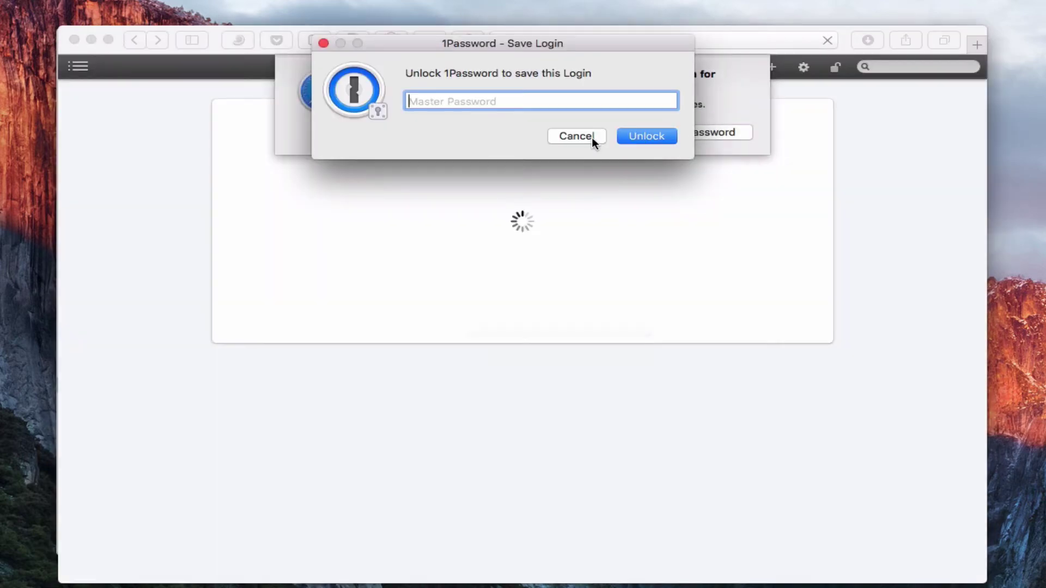
click(580, 134)
click(583, 132)
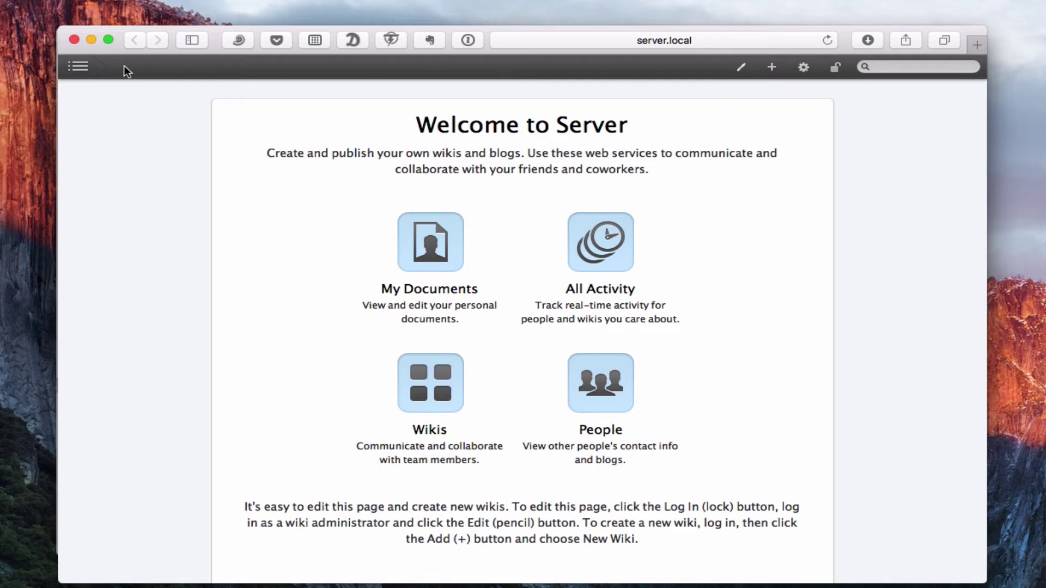
Step: Open the Web Calendar from the navigation menu, showing the week of May 22–28, 2016
click(79, 67)
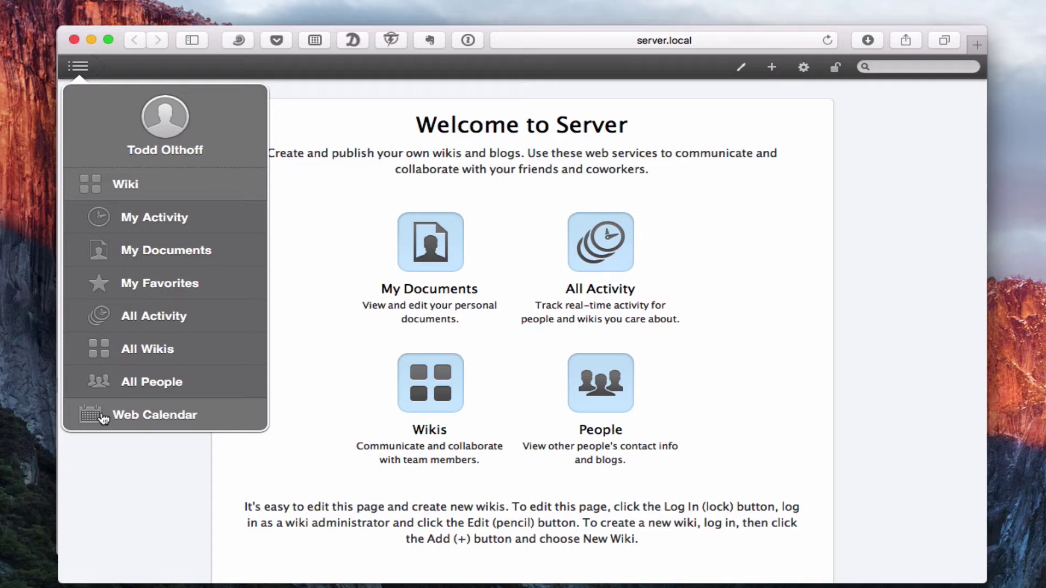
click(102, 417)
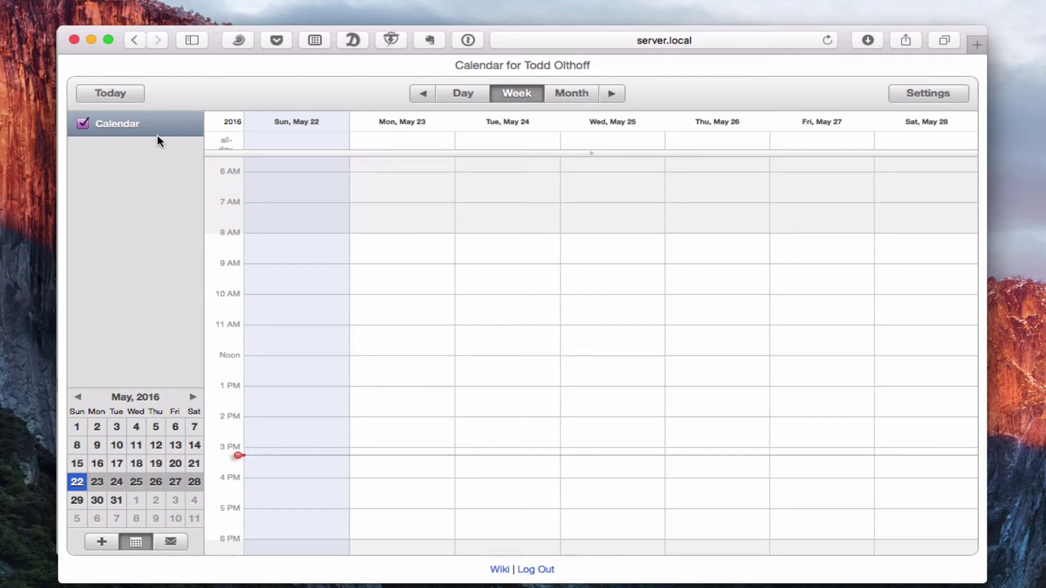
mouse_move(128, 124)
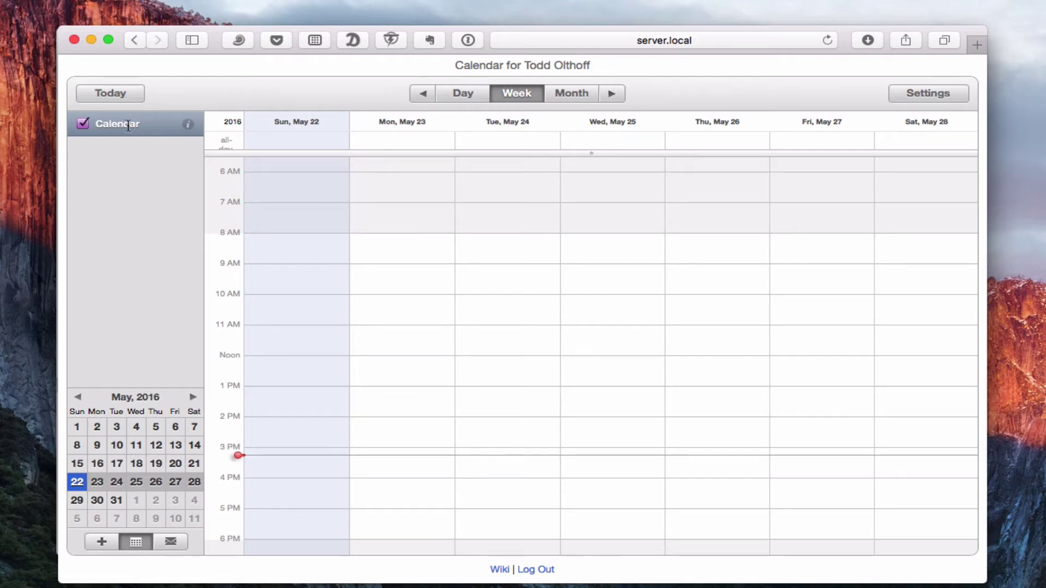
click(188, 126)
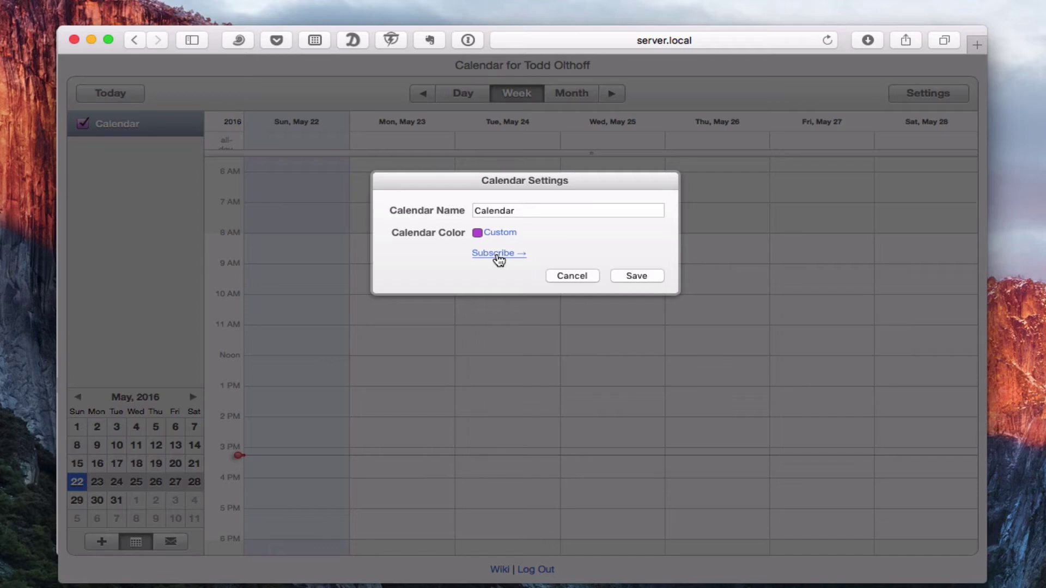
click(570, 276)
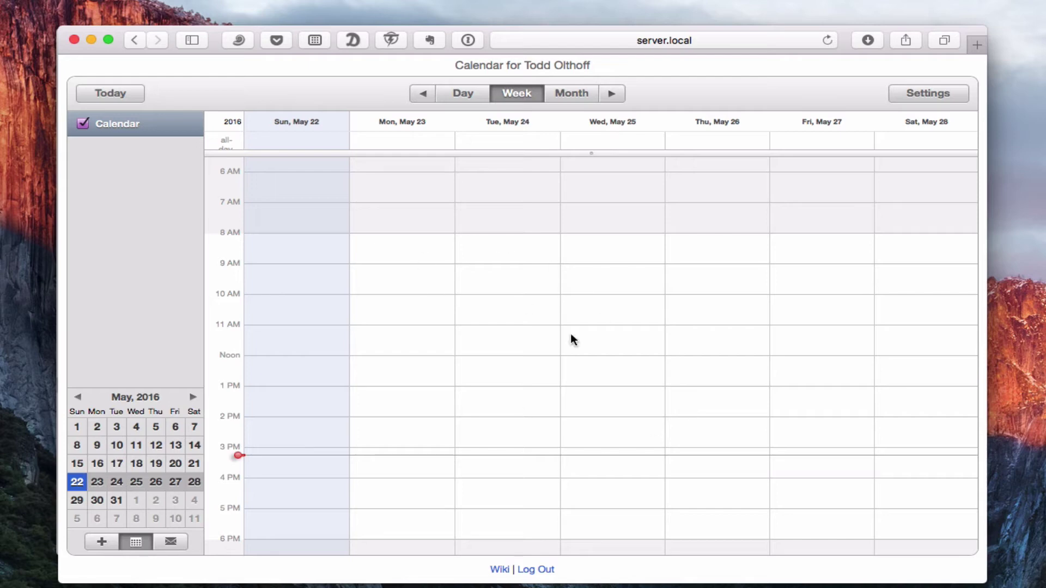
click(921, 98)
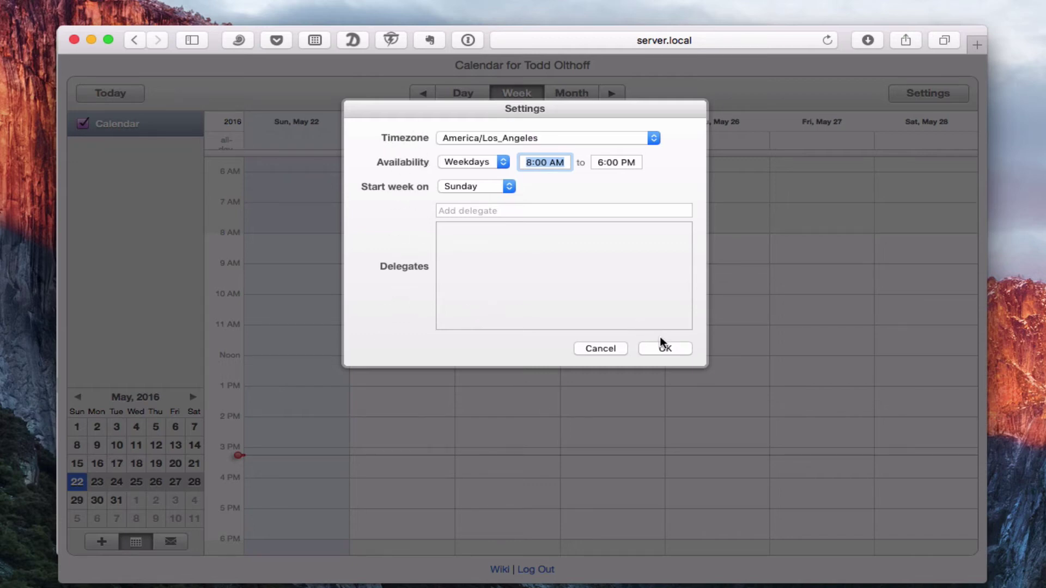
click(599, 348)
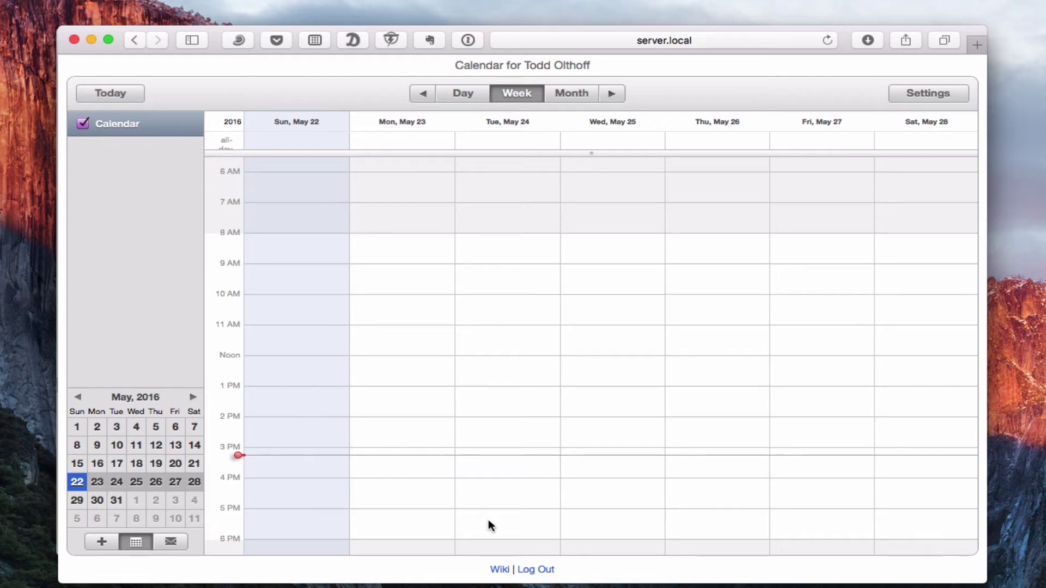
Step: Go back to the Welcome to Server home page via the Wiki link, then toggle the navigation menu
click(498, 570)
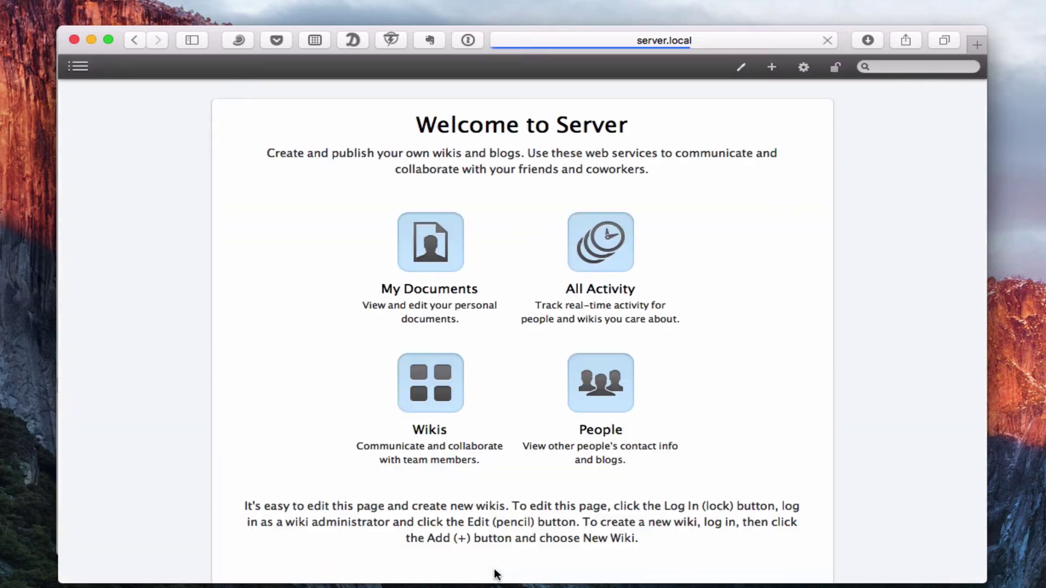
click(78, 68)
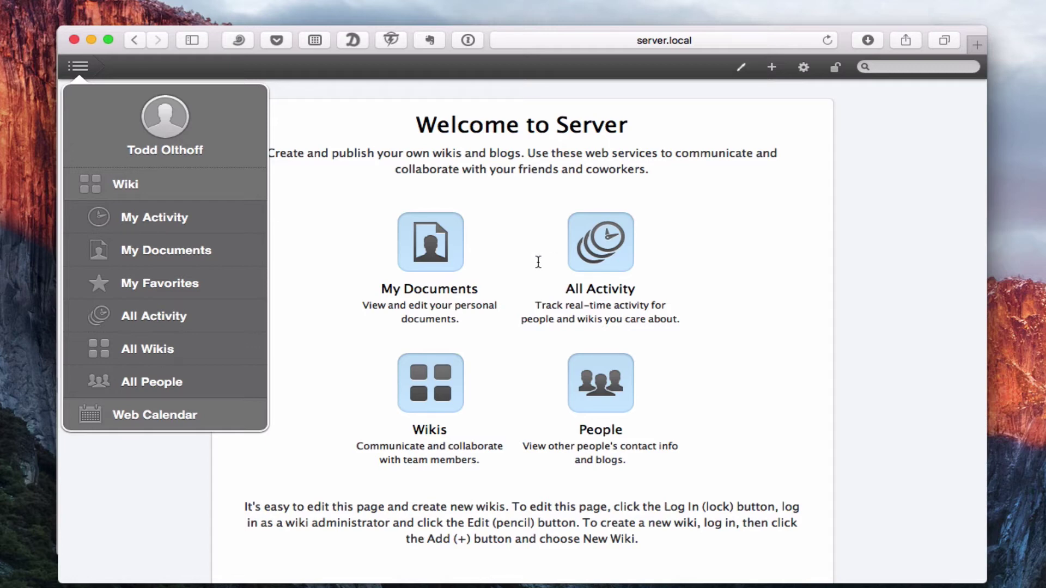
click(78, 68)
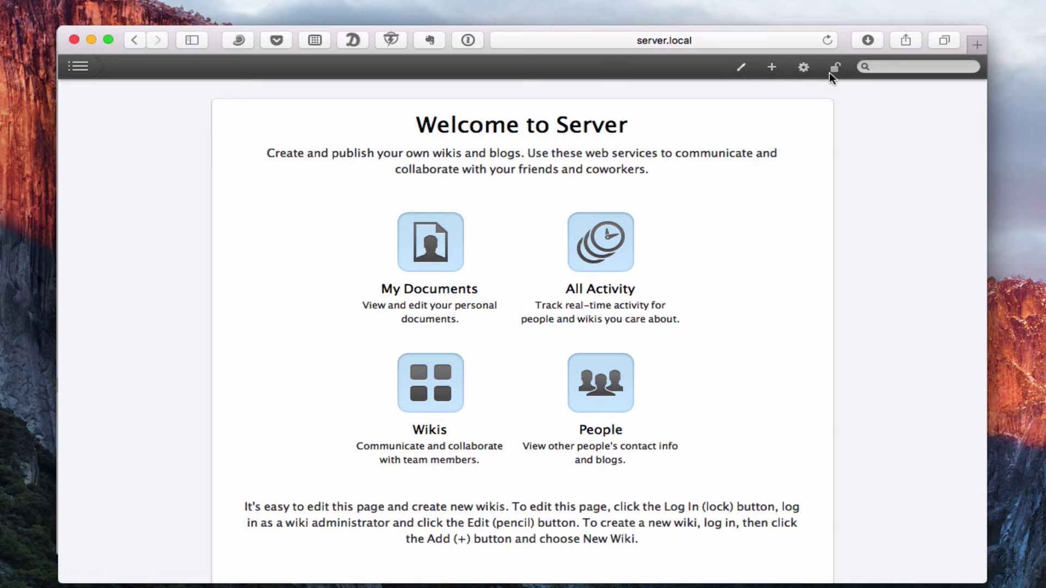
Step: Edit the welcome page and change its title to 'Welcome to My Server'
click(741, 69)
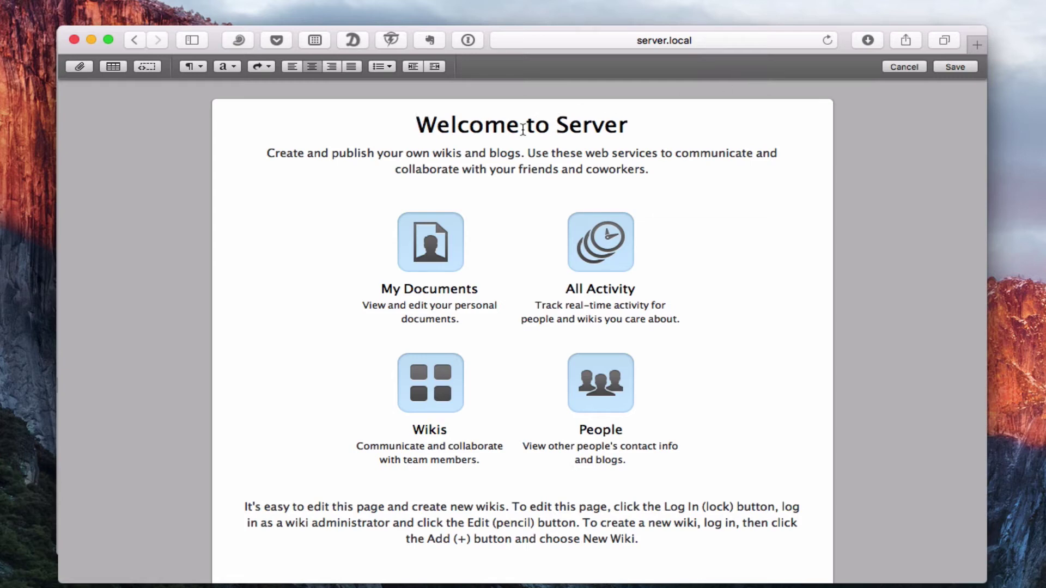
click(548, 126)
text(<)
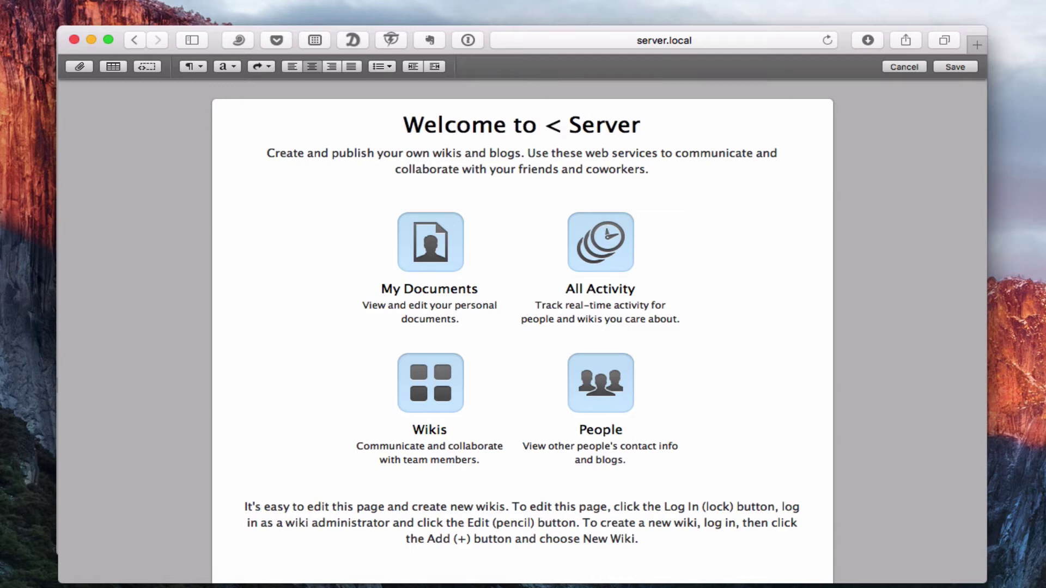
key(BackSpace)
text(M)
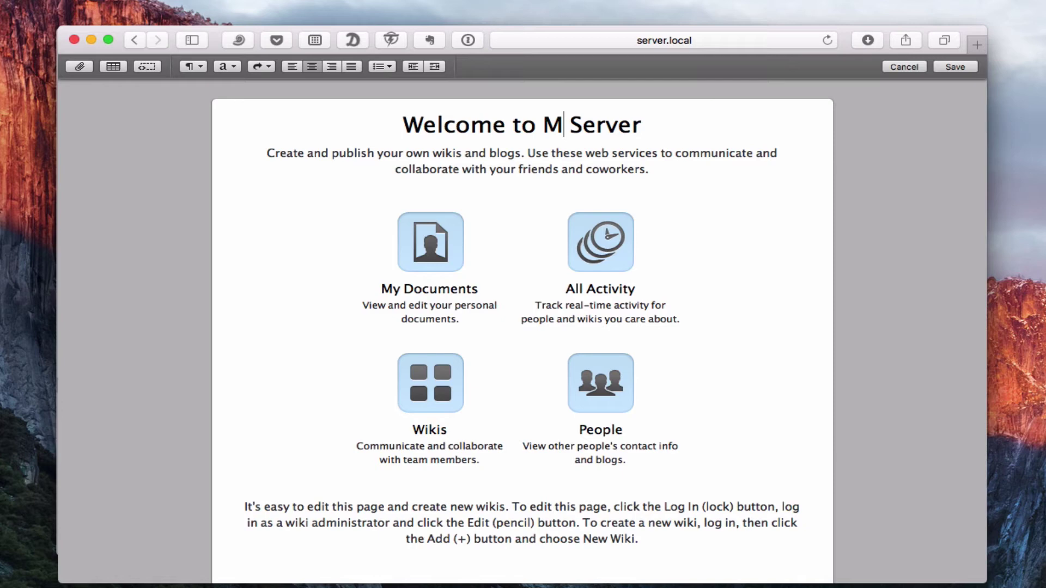
text(u)
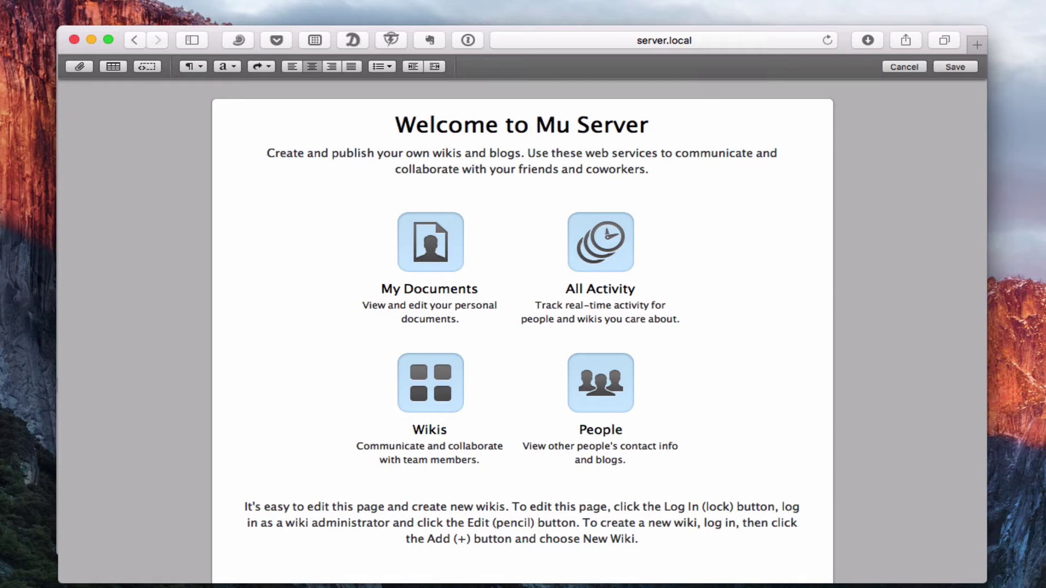
key(BackSpace)
text(y)
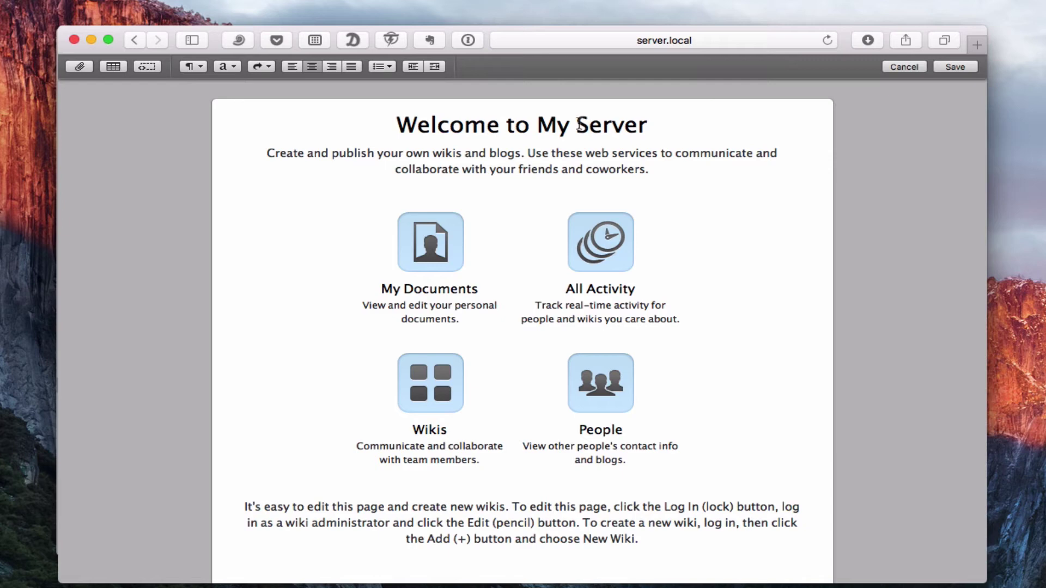
key(Delete)
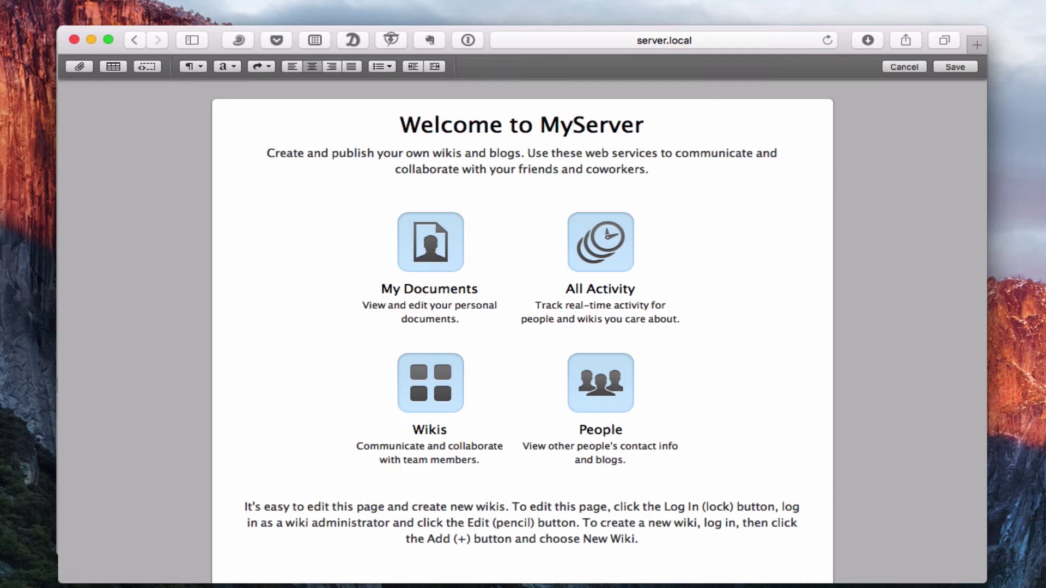
Step: Select the intro sentence and icon grid table, cancel a file attachment, and try adding a table
drag(264, 156, 576, 169)
click(719, 215)
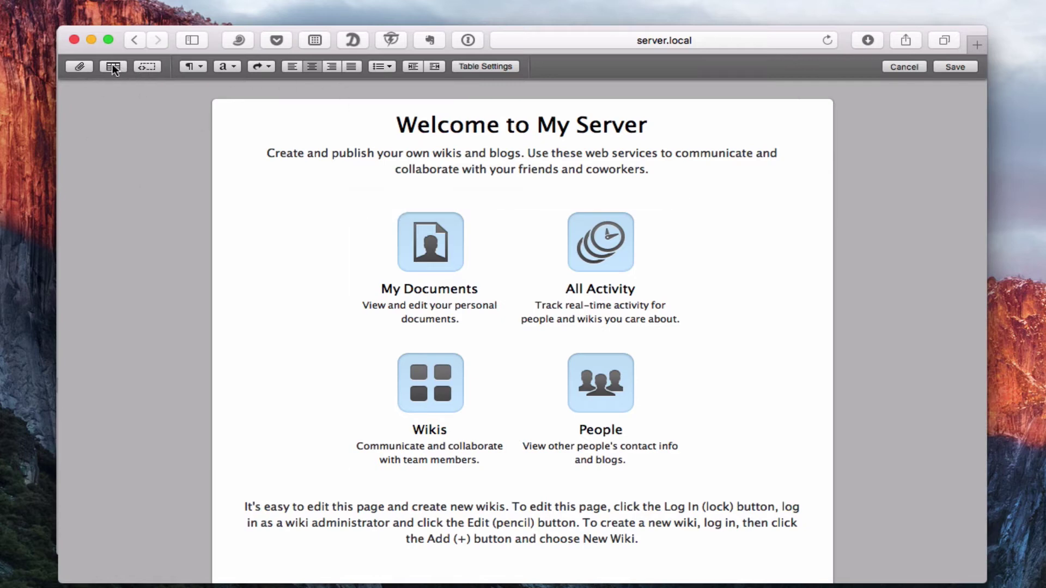
click(81, 67)
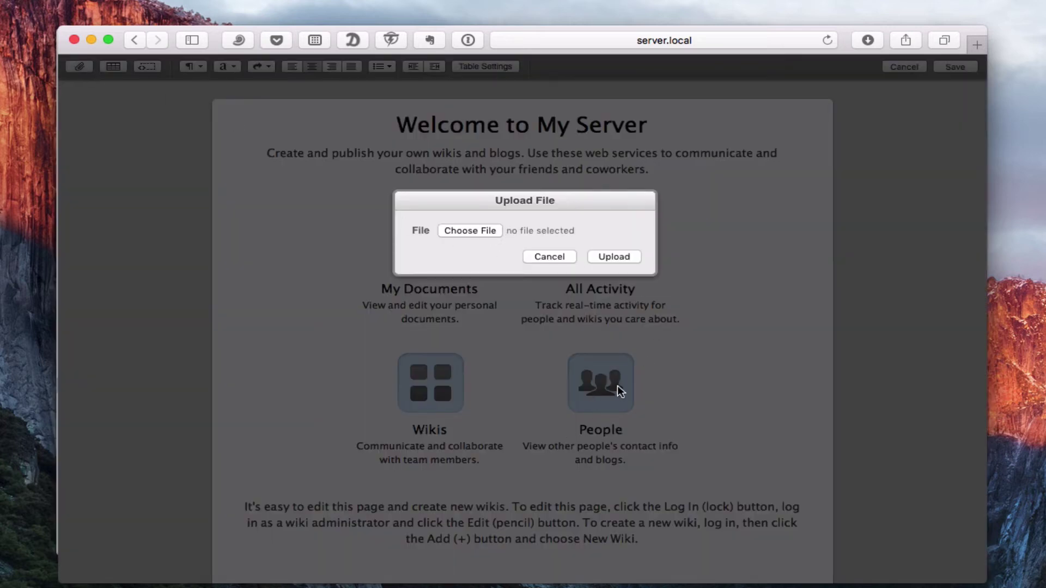
click(547, 257)
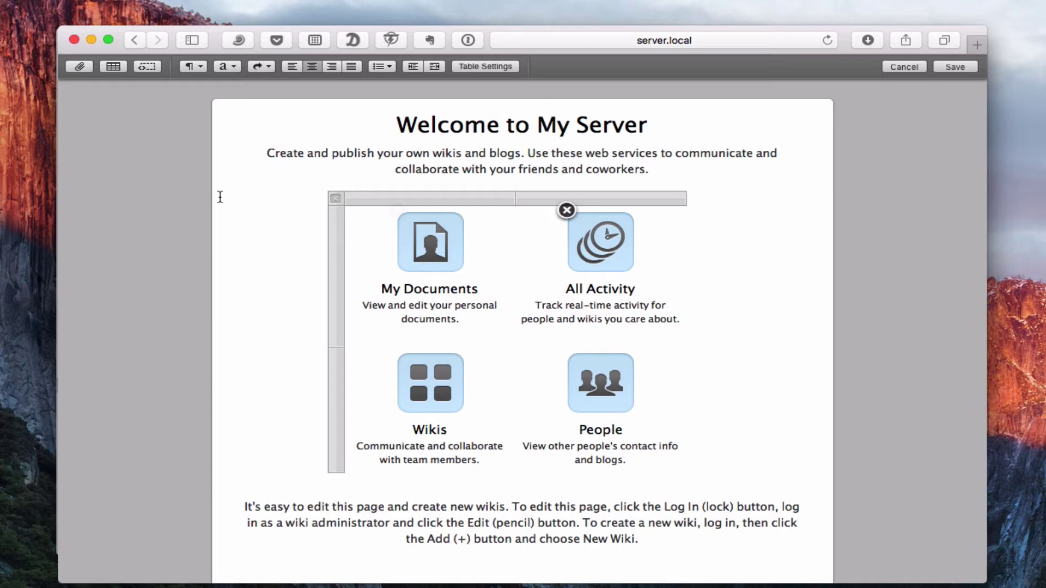
click(114, 66)
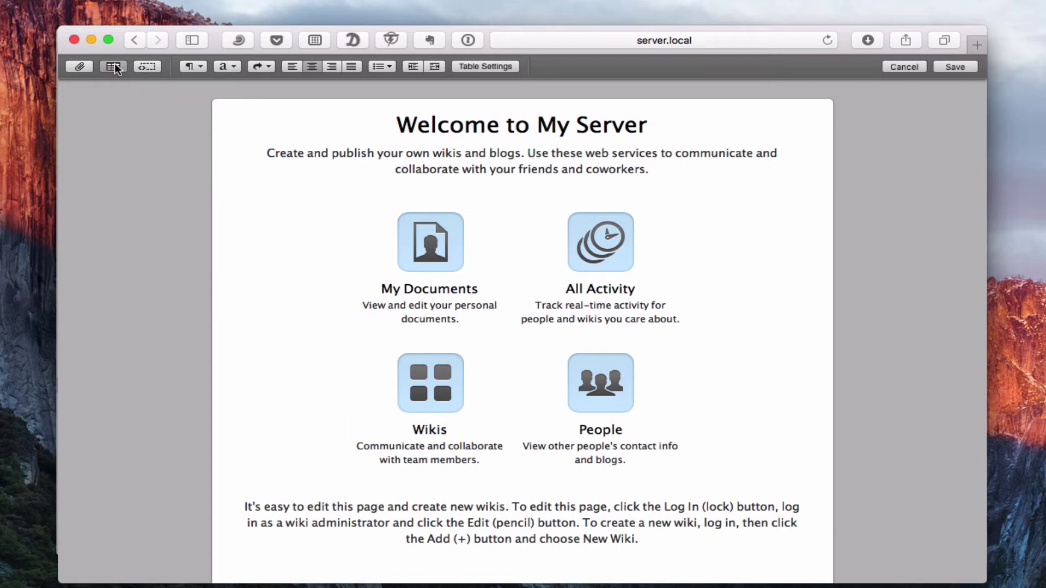
mouse_move(428, 188)
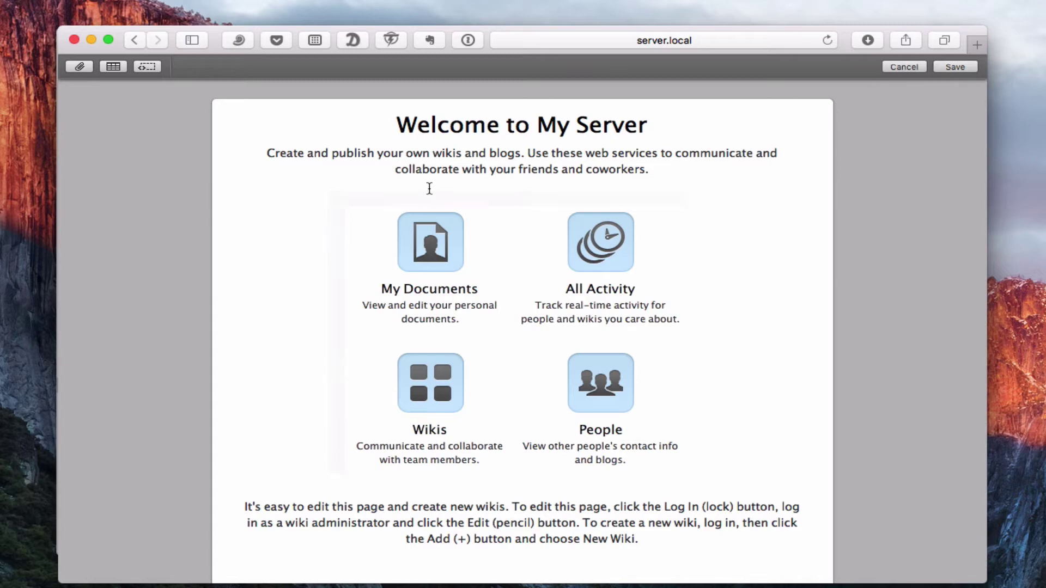
scroll(308, 357, down, 2)
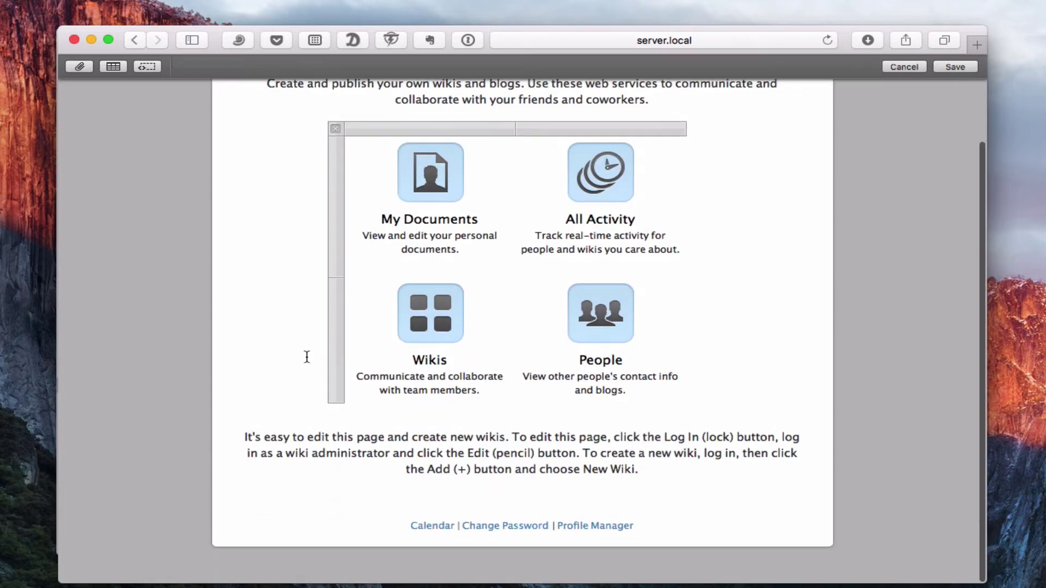
scroll(307, 357, up, 2)
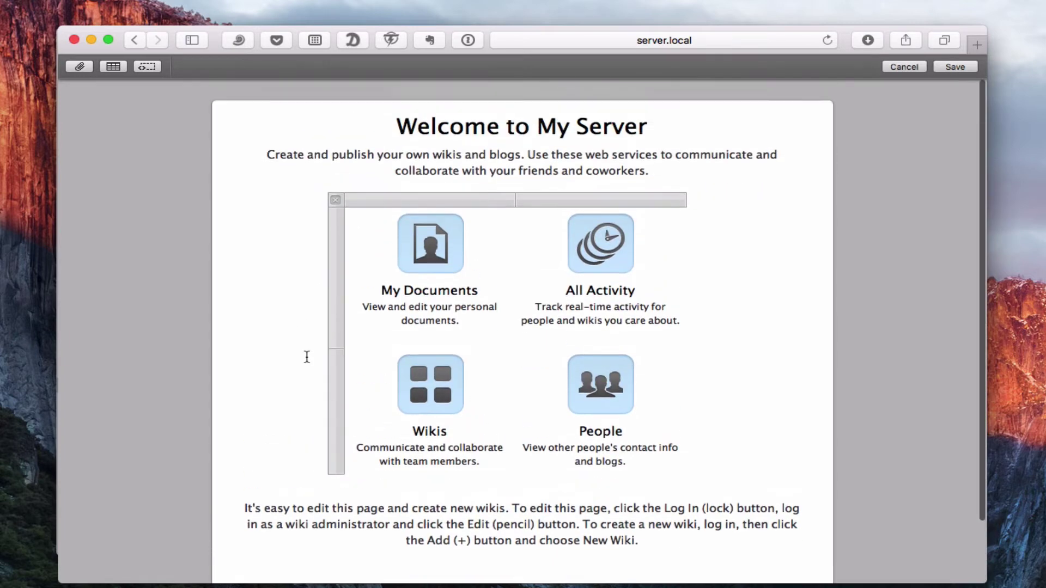
Step: Cancel the title edit, re-enter the editor, and browse the text style and link menus
click(900, 67)
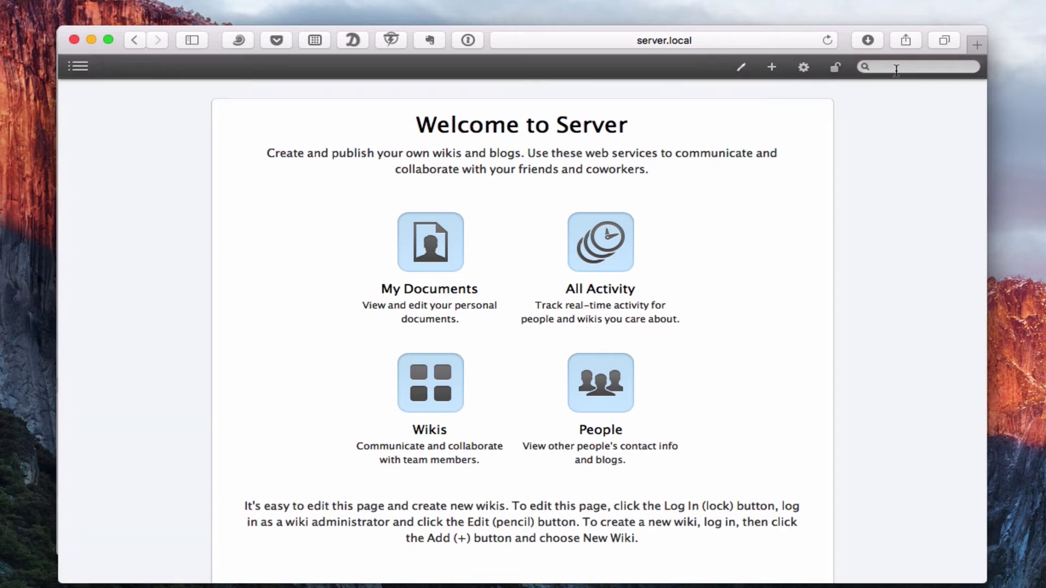
click(744, 65)
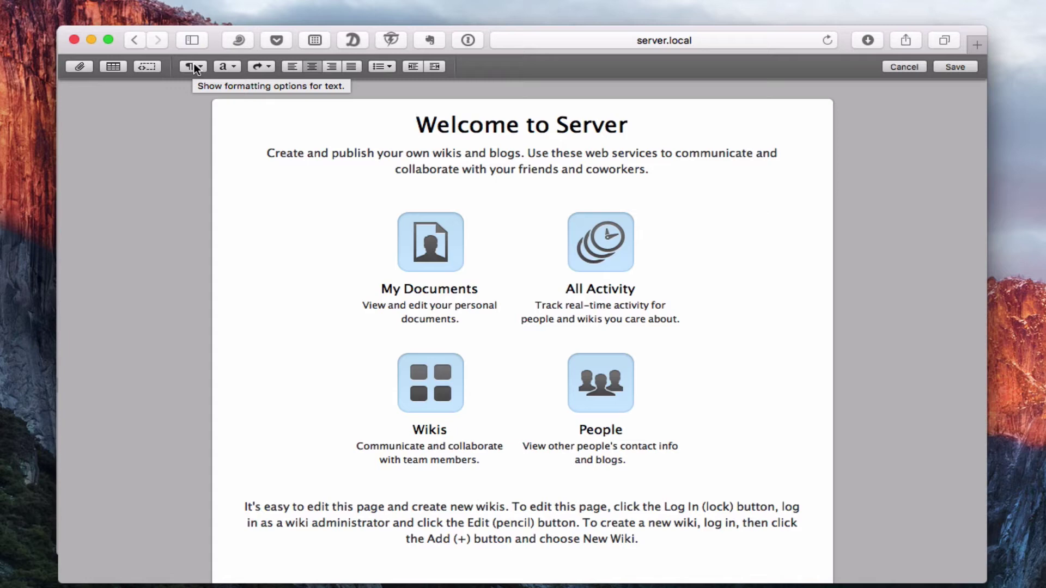
click(231, 67)
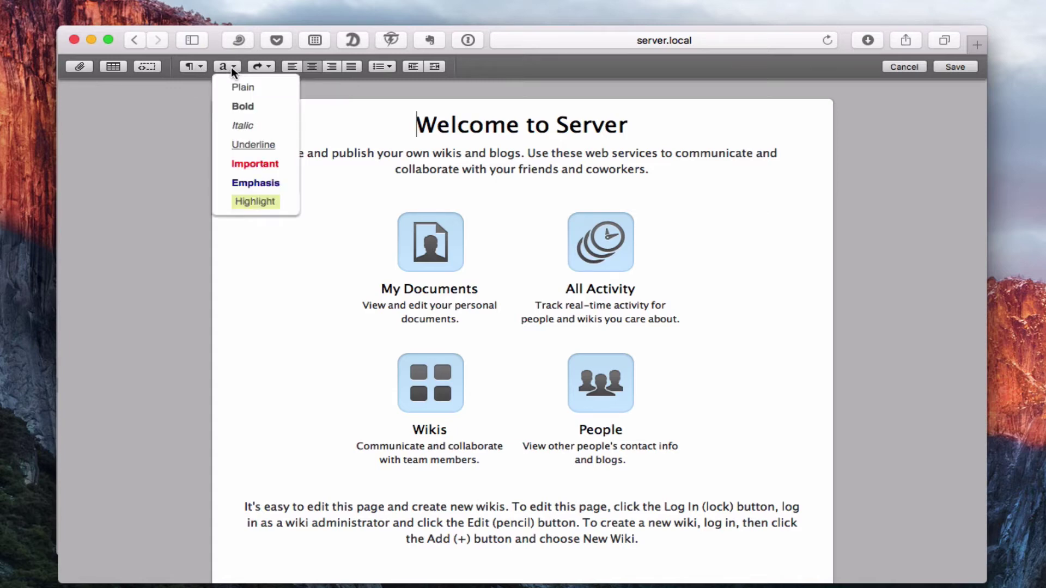
click(269, 62)
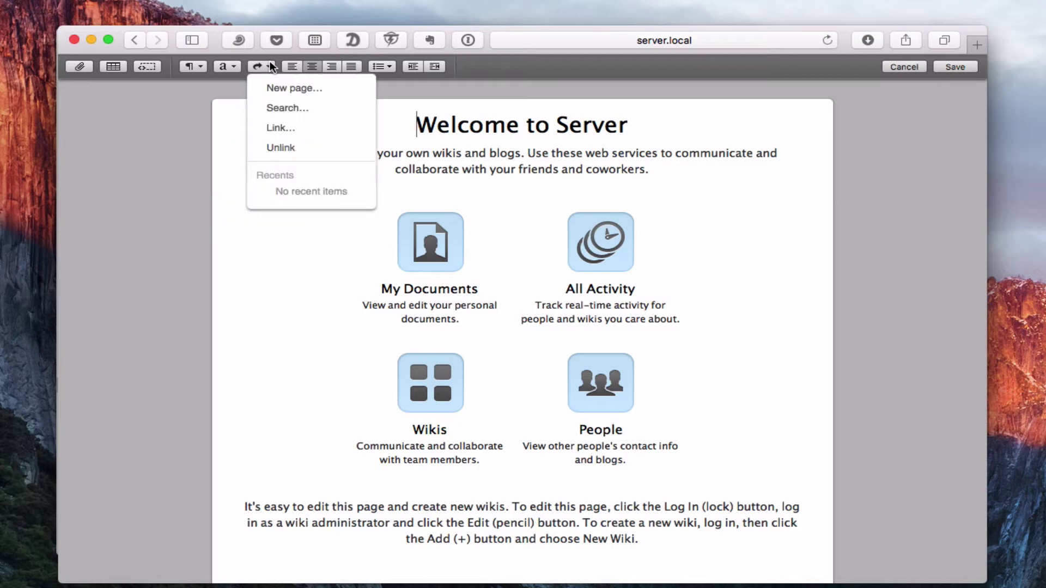
click(426, 95)
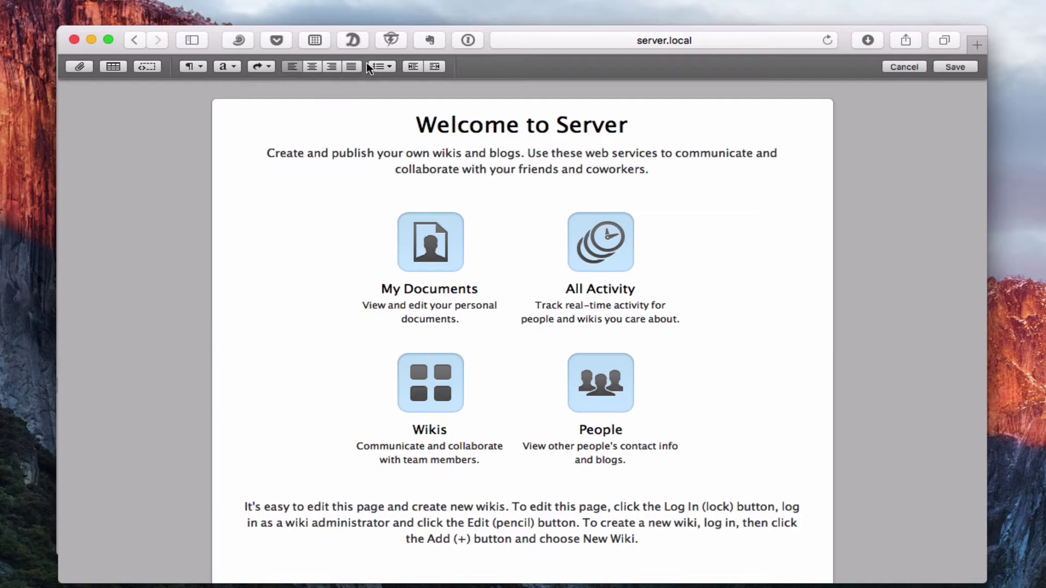
Step: Try left, right and center alignment on the 'Create and publish' paragraph
drag(265, 154, 665, 171)
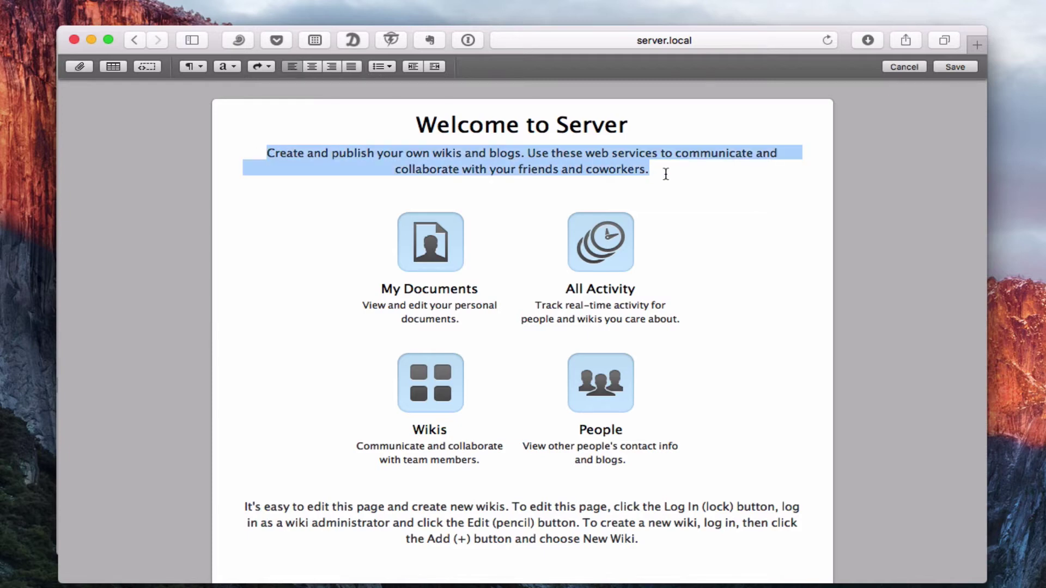
click(294, 67)
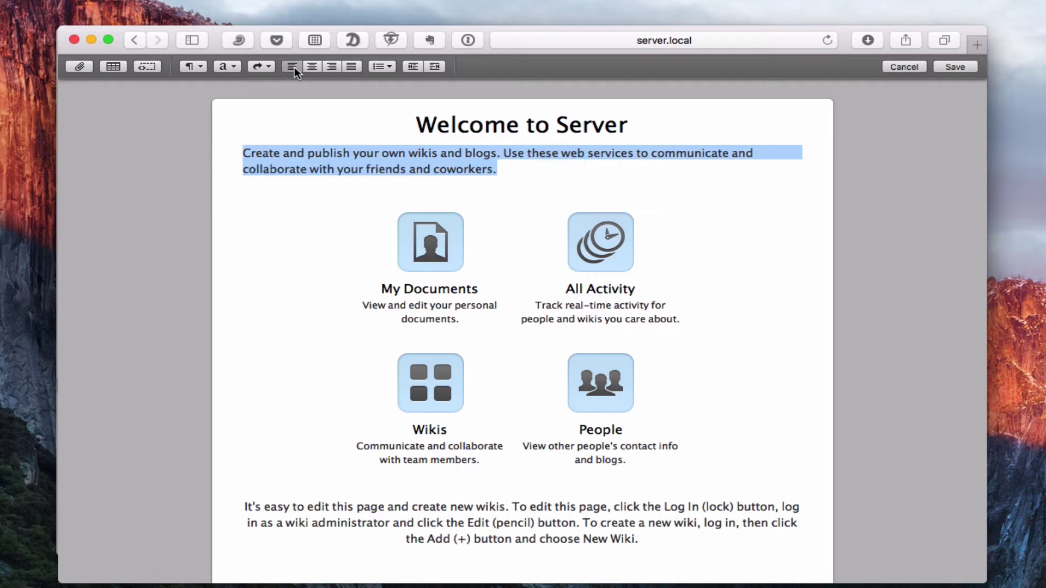
click(331, 67)
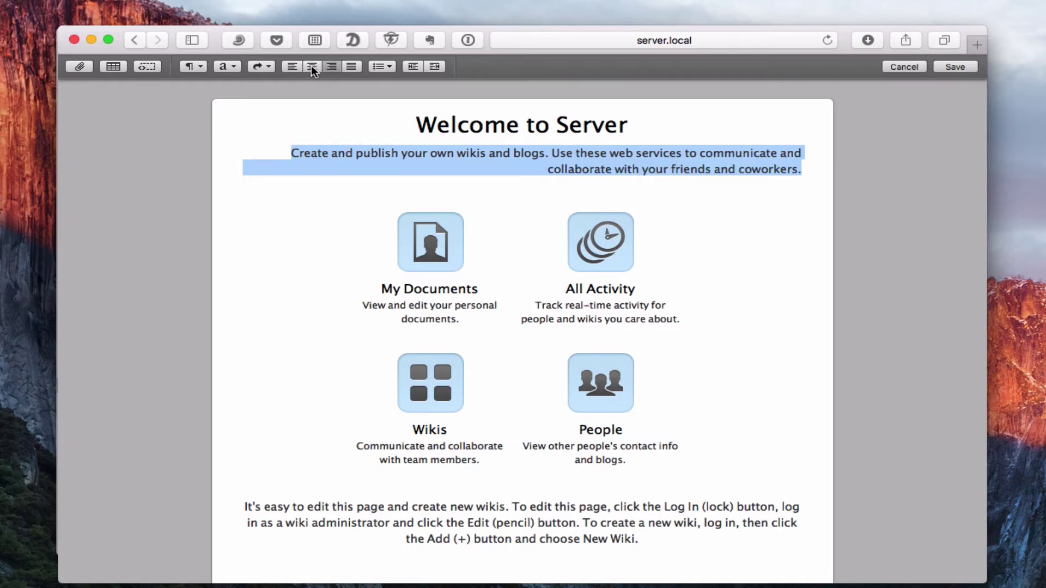
click(311, 66)
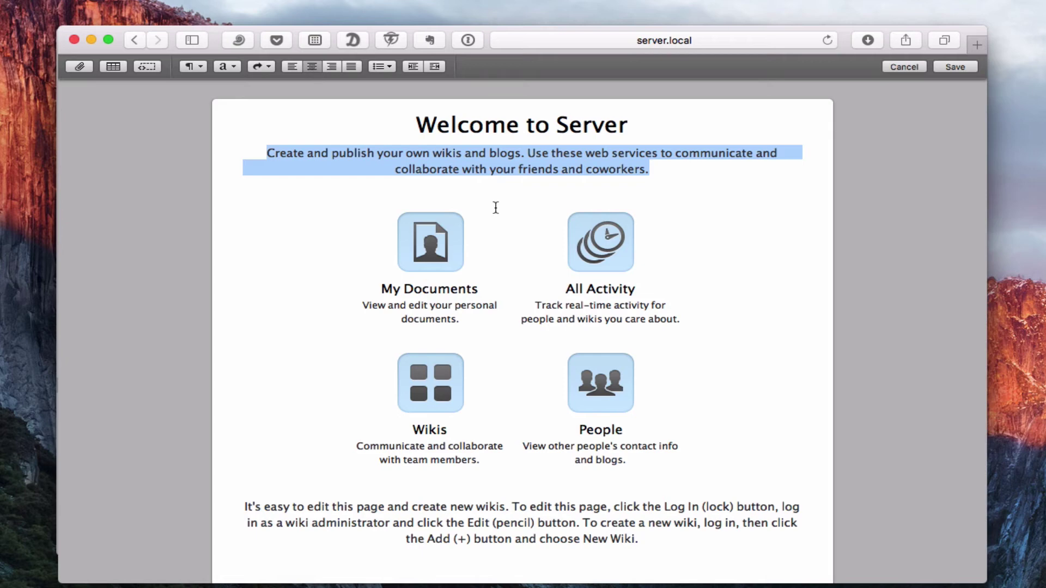
Step: Open the icon grid's Table Settings without changes, then discard all page edits
click(775, 217)
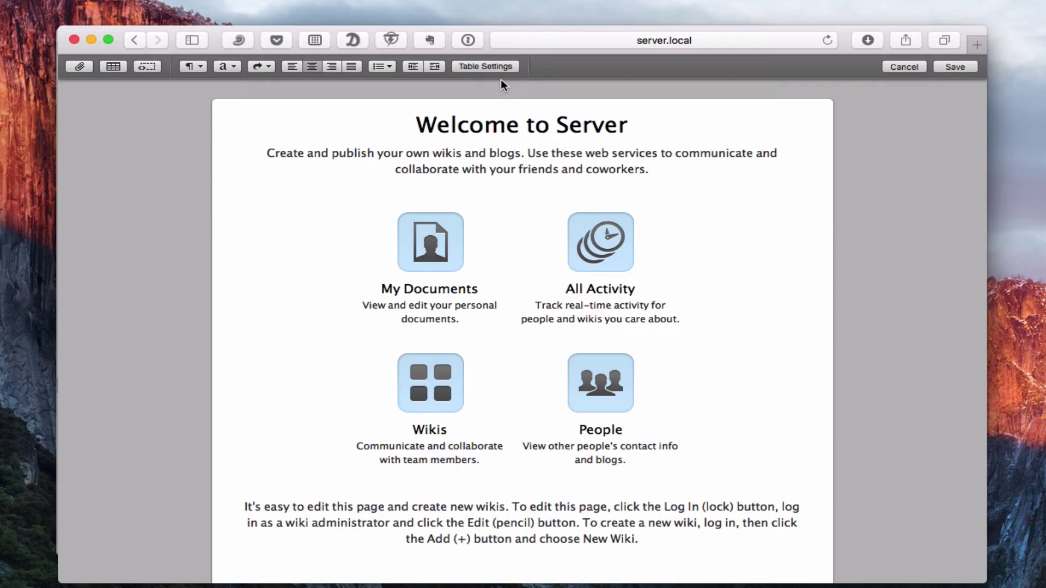
click(491, 68)
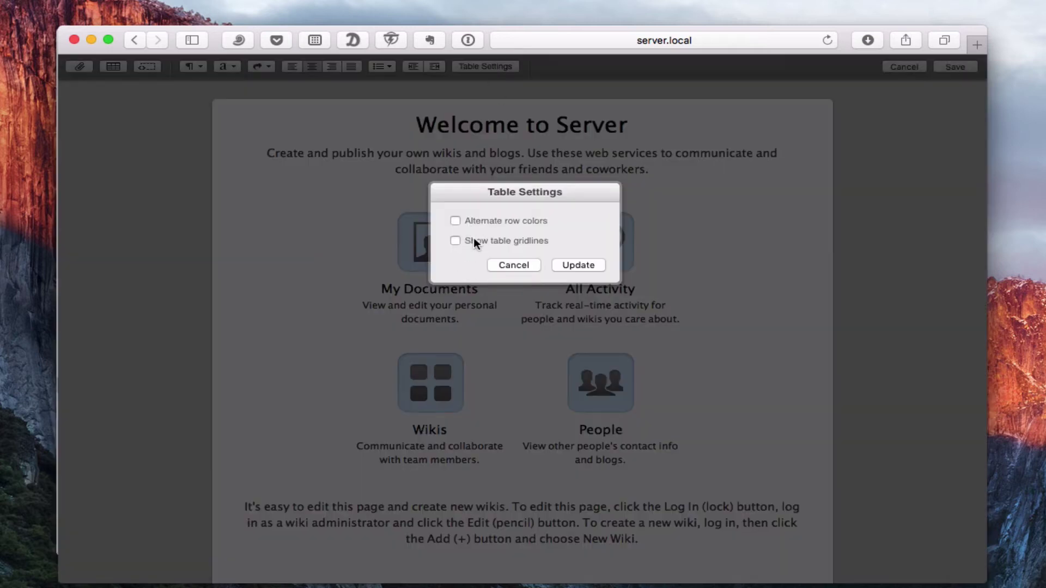
click(513, 265)
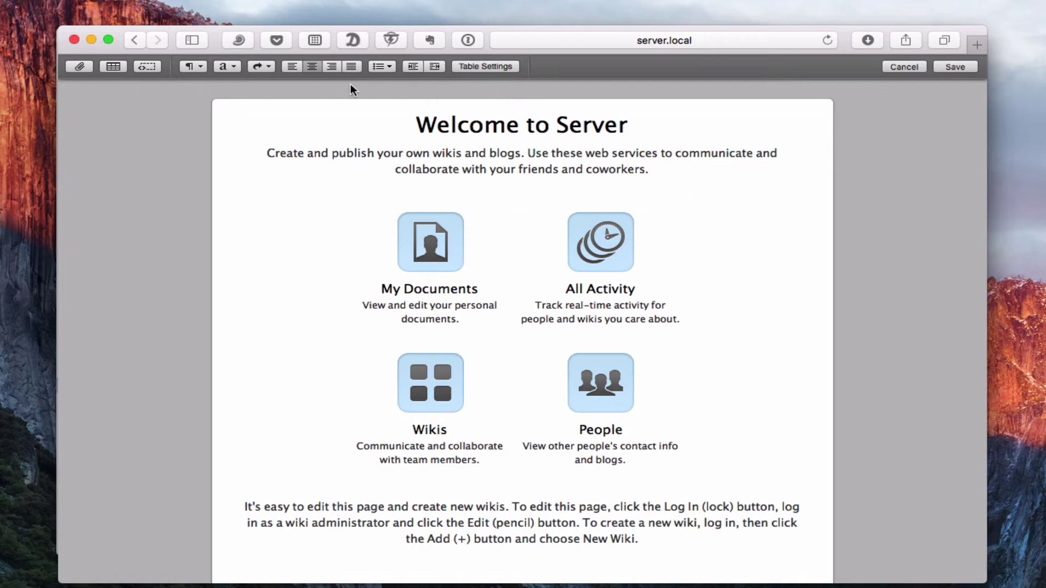
click(902, 67)
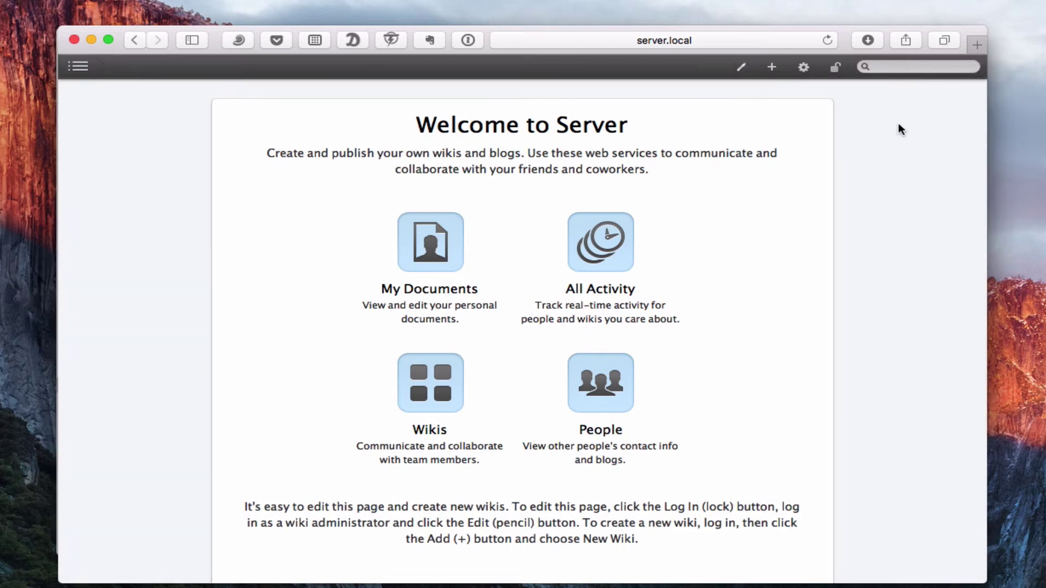
Step: In My User Settings > Appearance, pick the grey color scheme and save
click(838, 67)
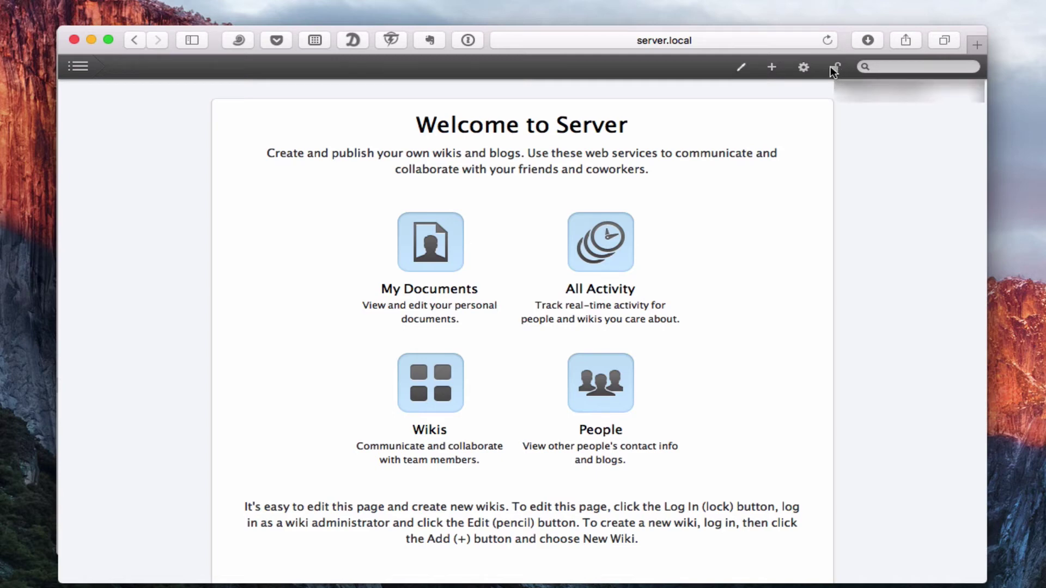
click(804, 68)
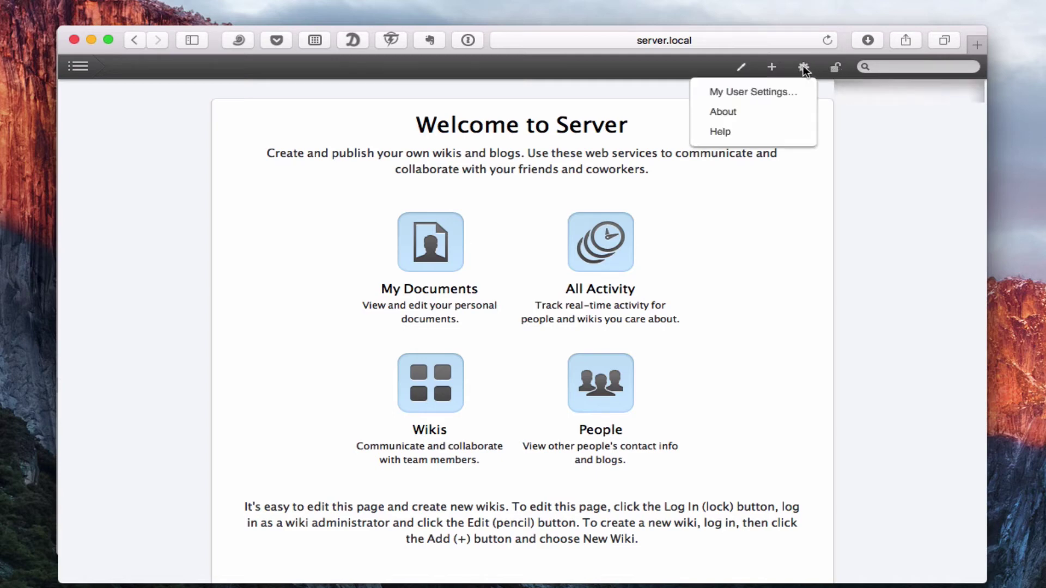
click(771, 93)
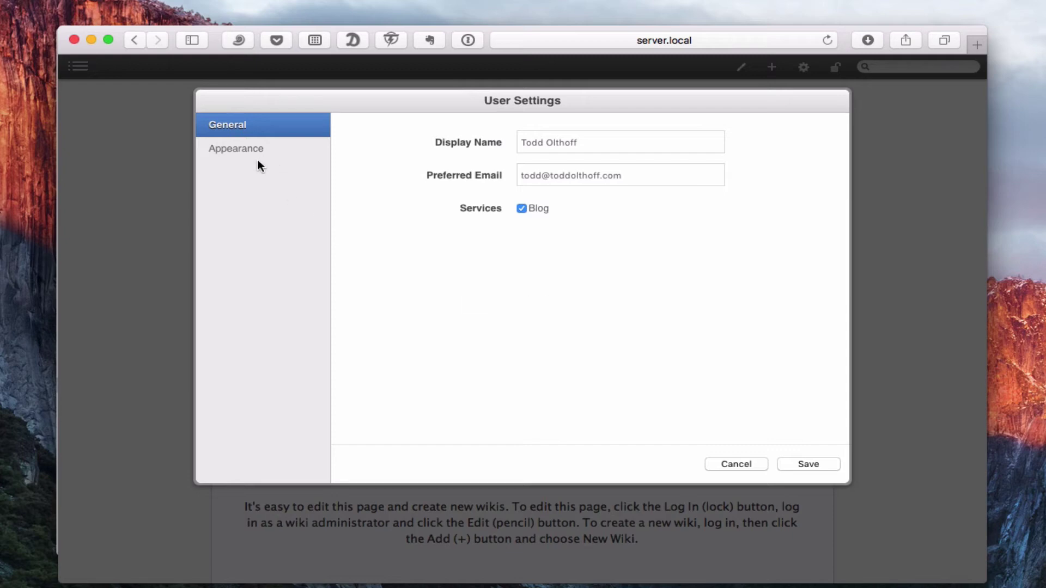
click(237, 151)
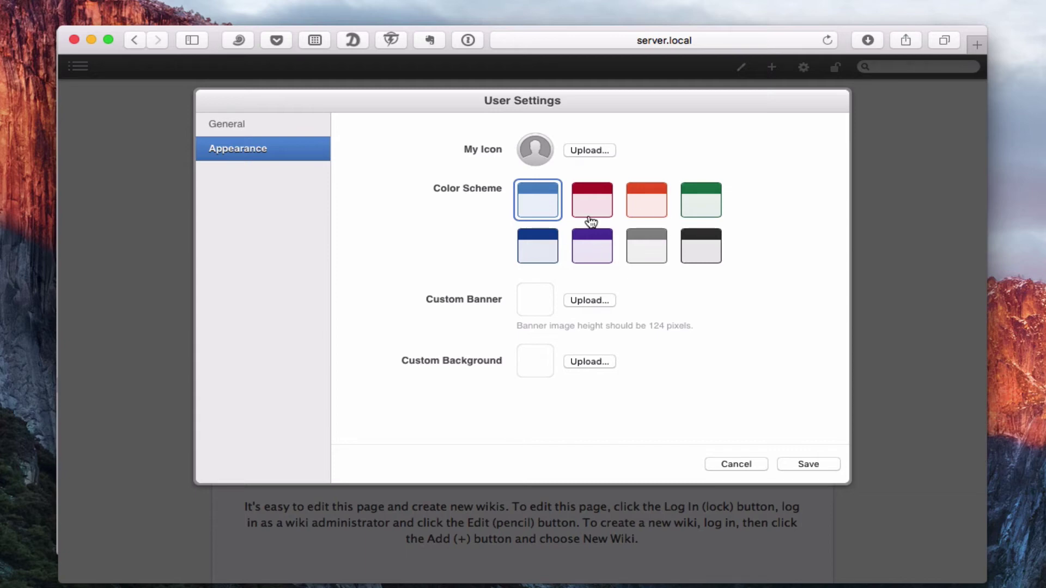
click(654, 251)
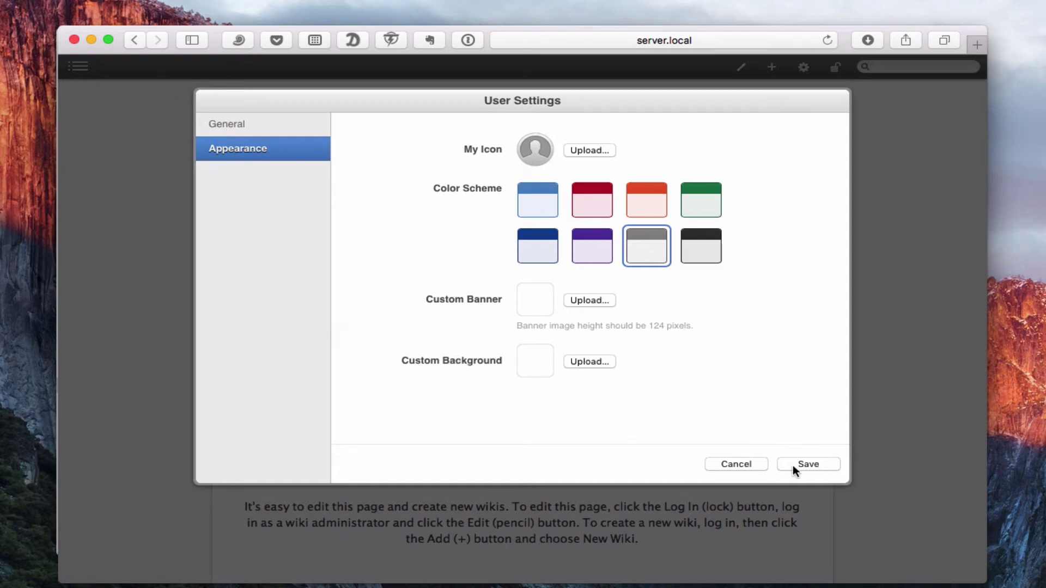
click(808, 462)
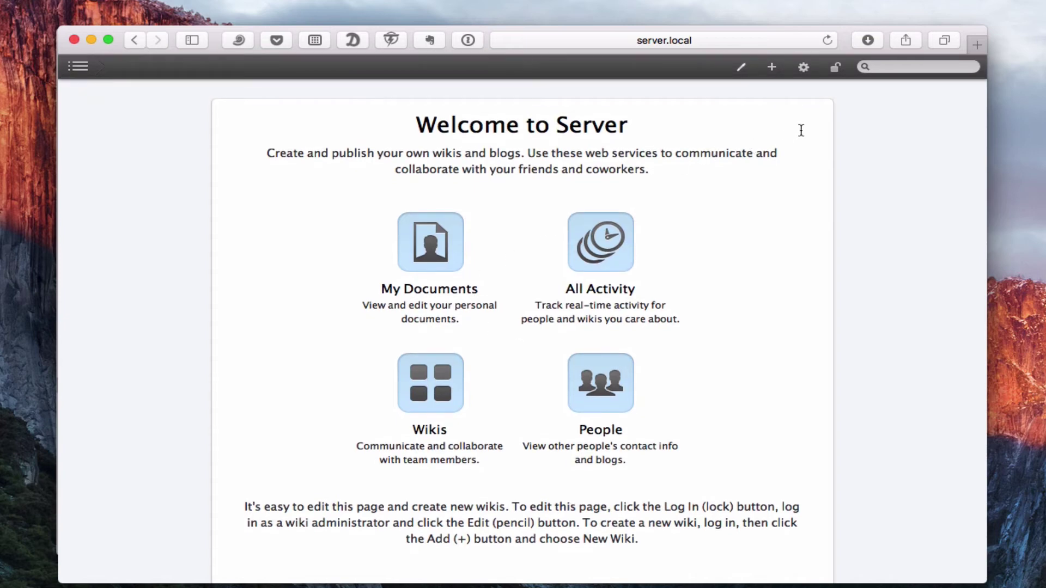
Step: View the profile page in My Documents, return to the Documents list, and show the + creation options
click(772, 68)
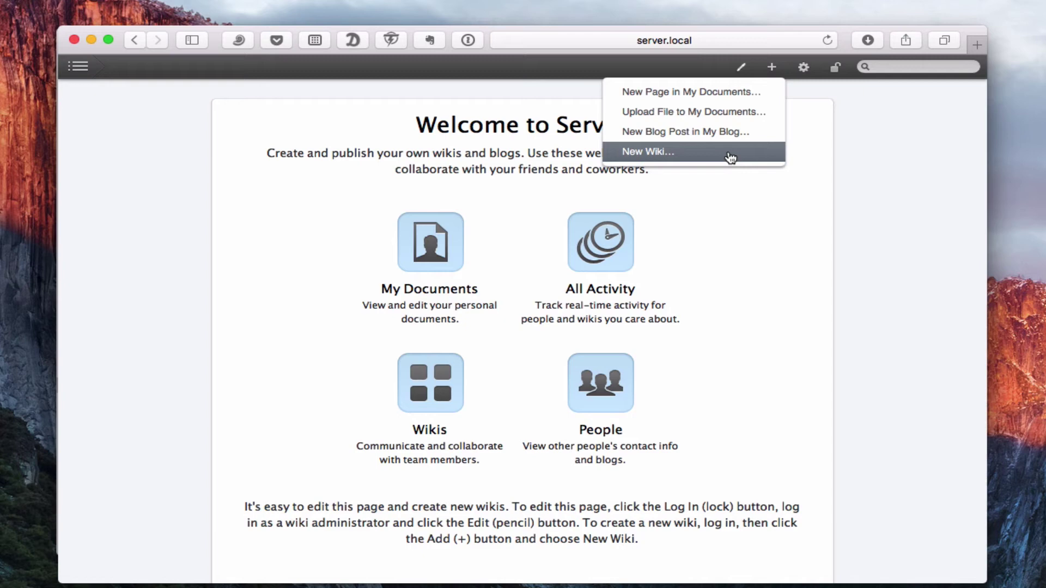
click(870, 165)
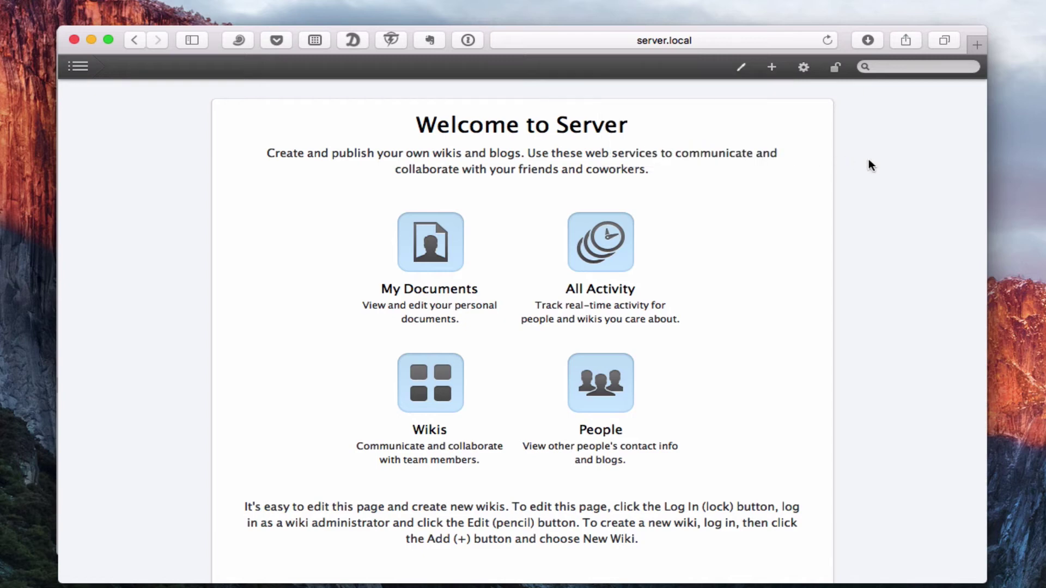
click(434, 256)
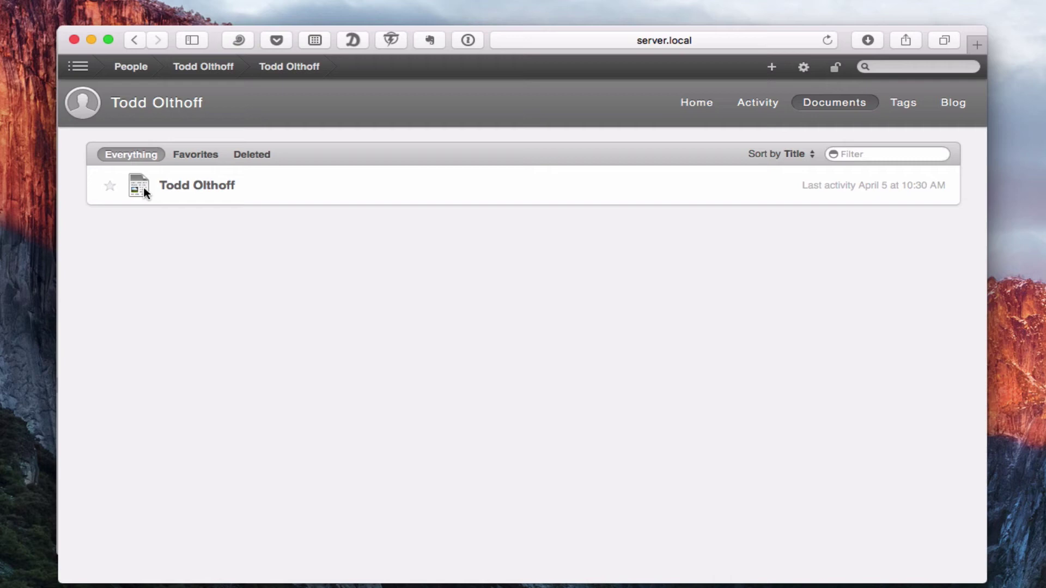
click(198, 186)
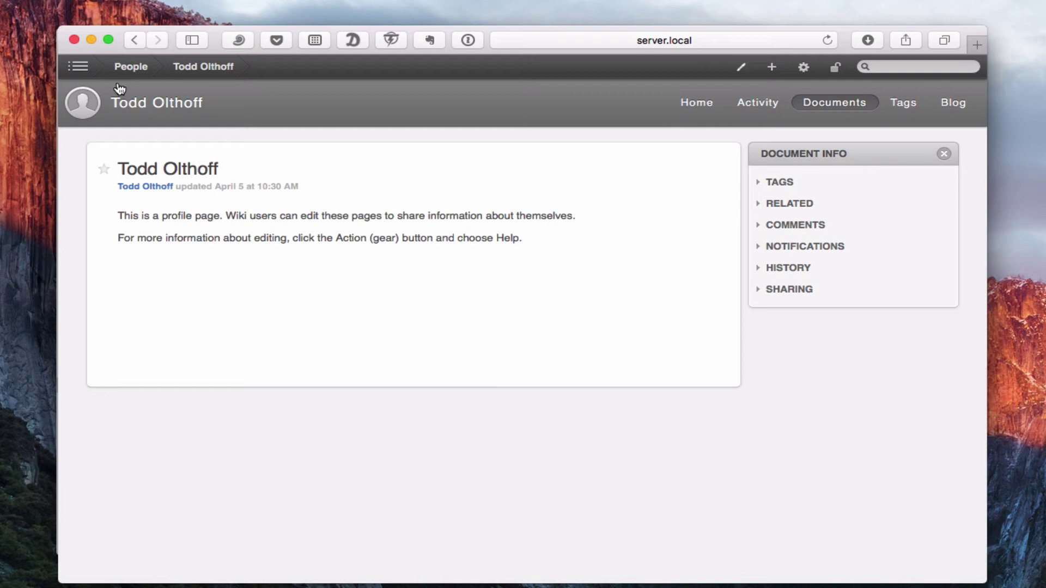
click(136, 40)
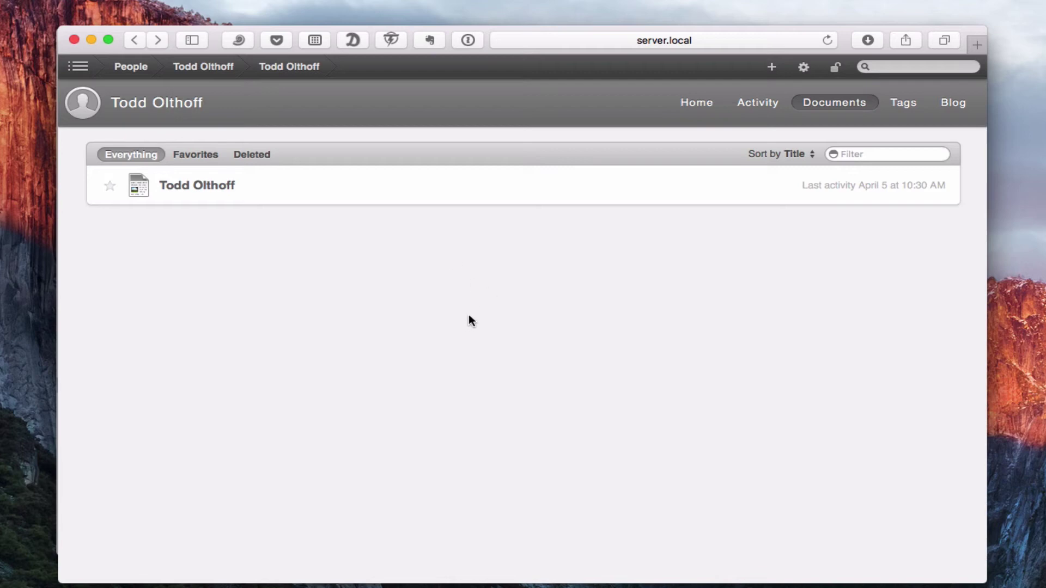
click(773, 67)
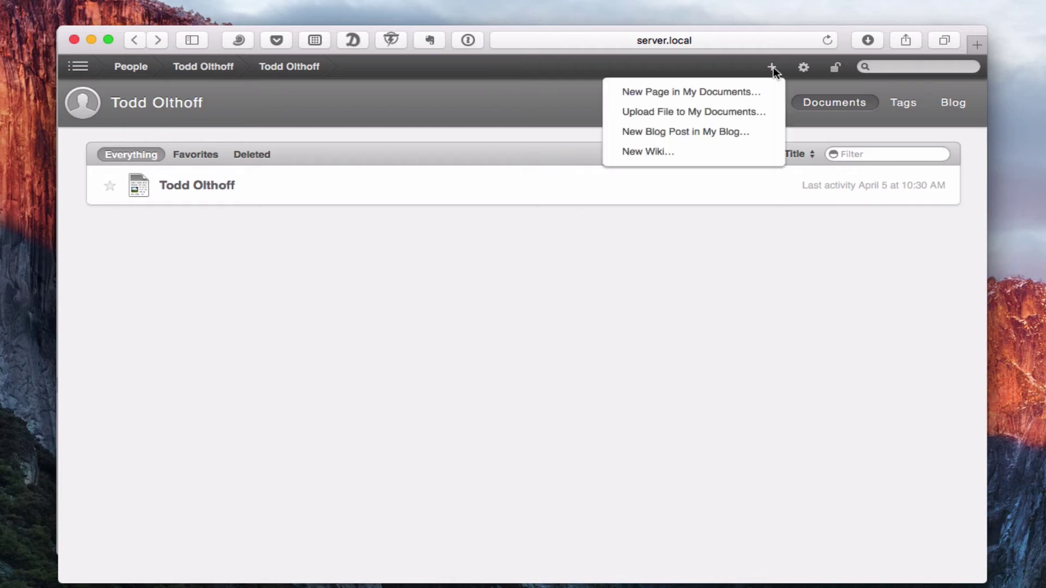
Step: Upload _MG_4892_HDR.jpeg from the Hawaii folder to My Documents and view its page
click(723, 115)
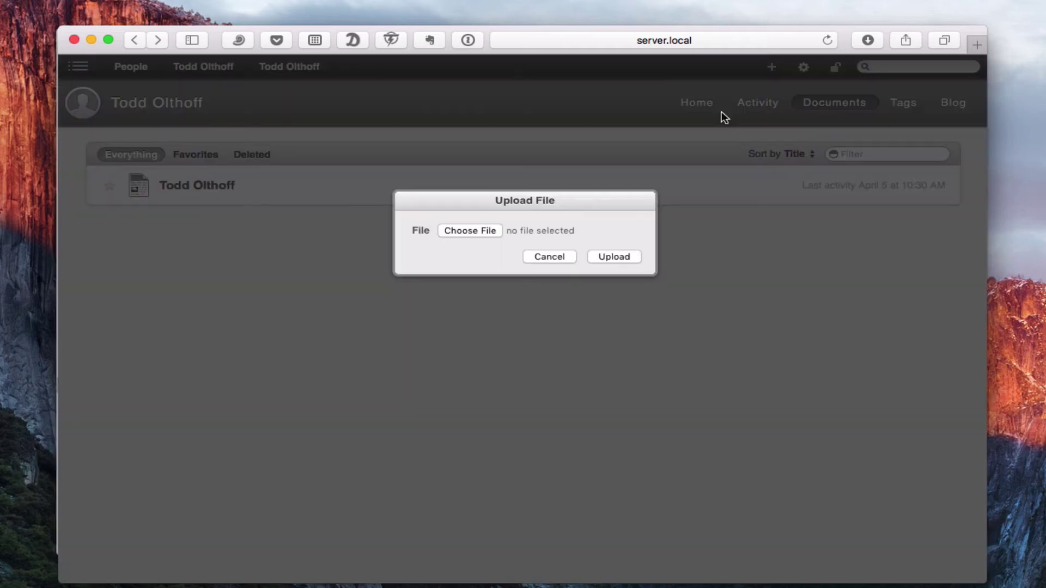
click(469, 229)
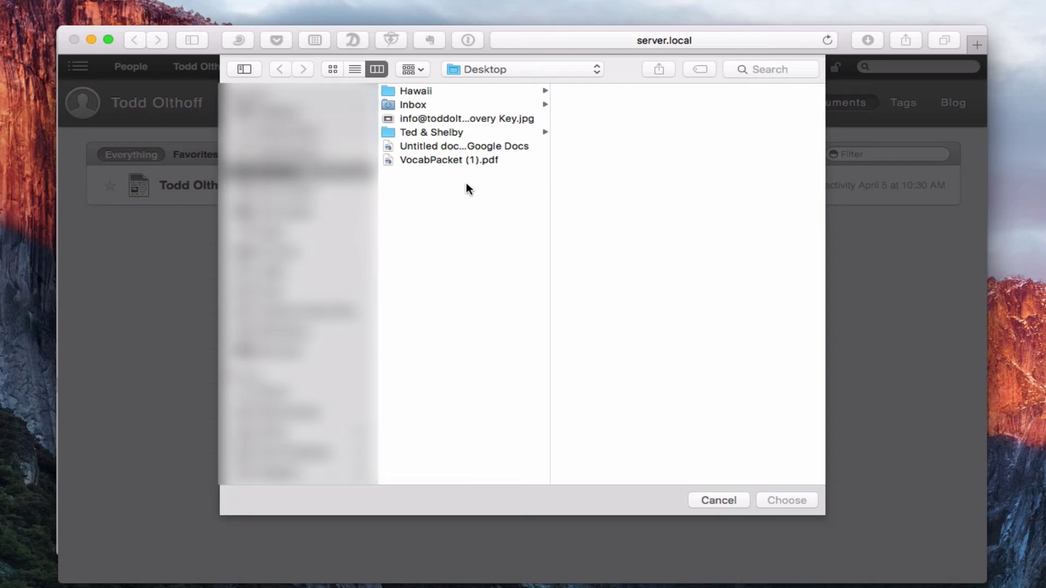
click(428, 92)
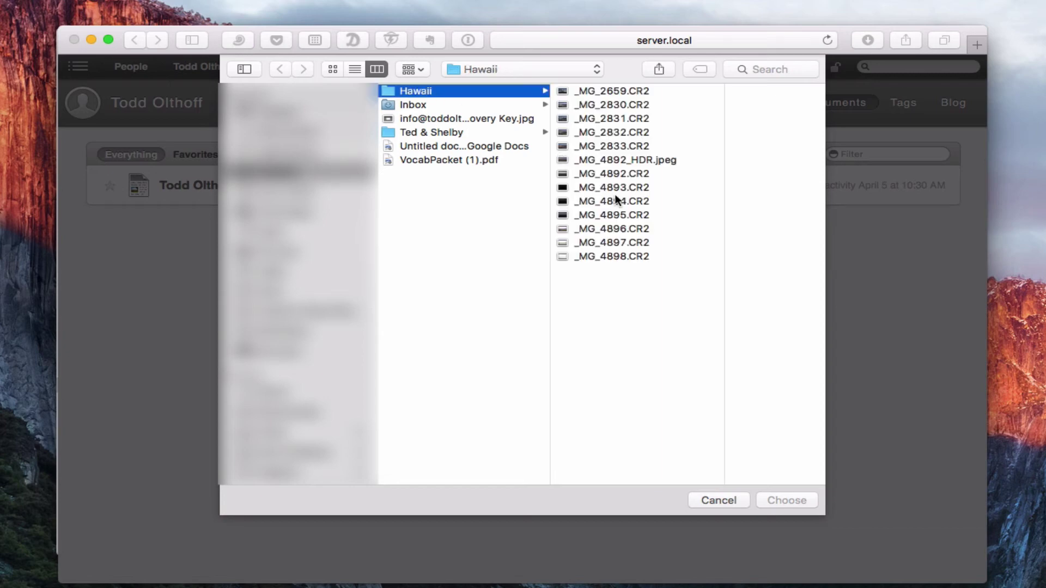
click(620, 160)
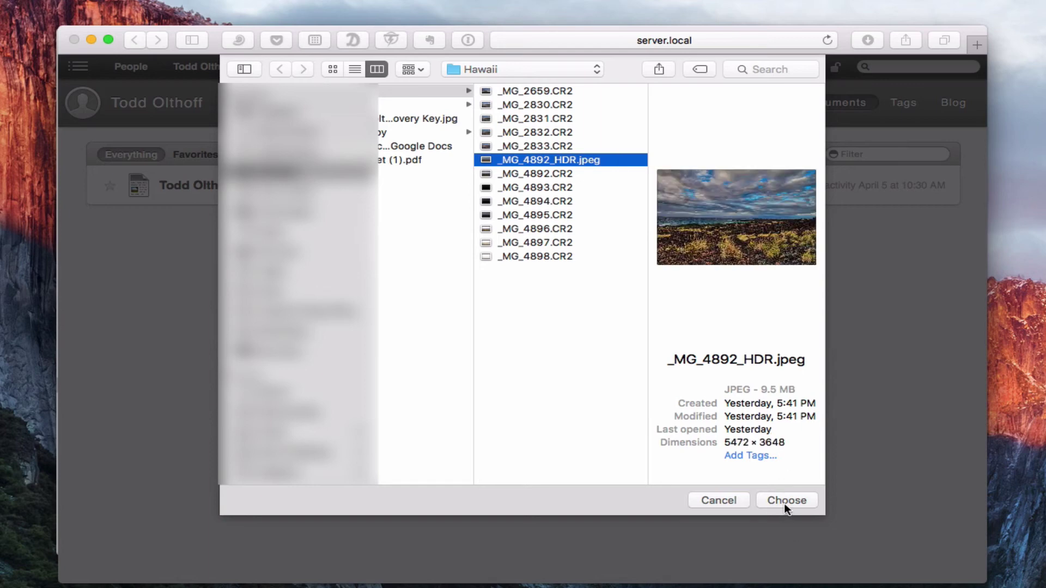
click(784, 503)
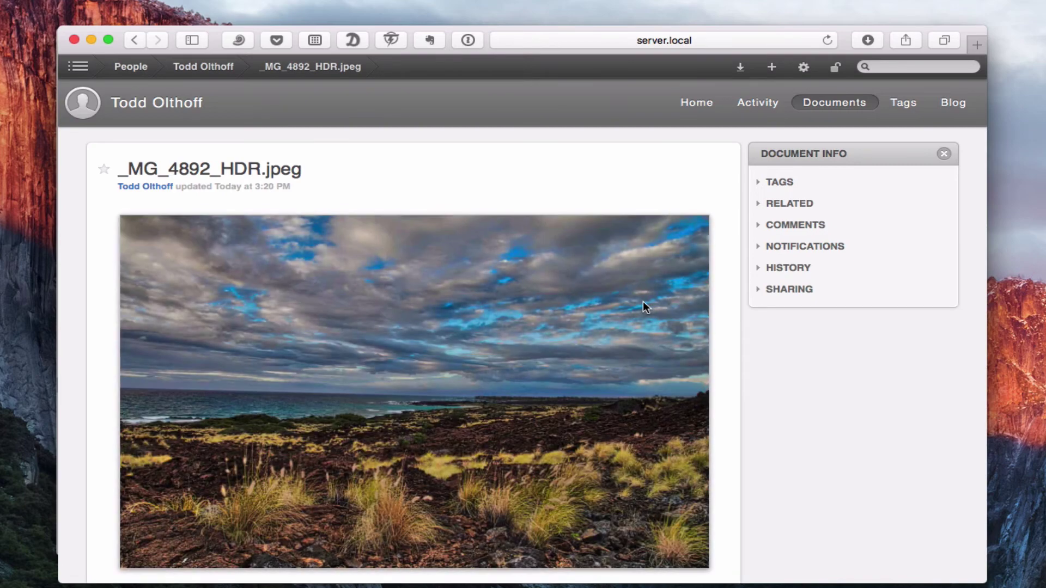
scroll(612, 334, down, 3)
scroll(615, 339, up, 3)
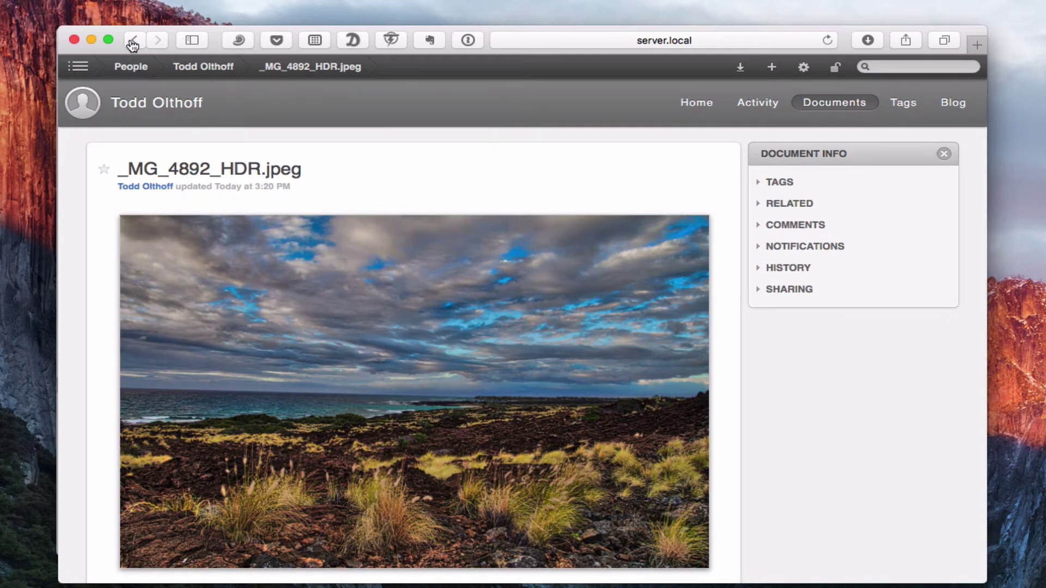
Step: View the Documents list, then filter Activity by Unread, Favorites and Everything
click(825, 101)
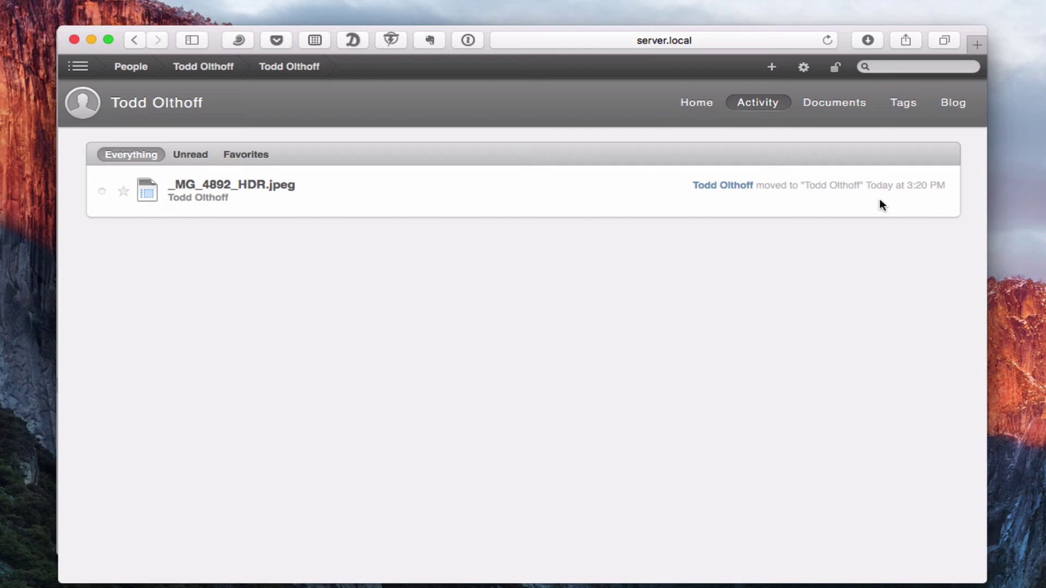
click(193, 155)
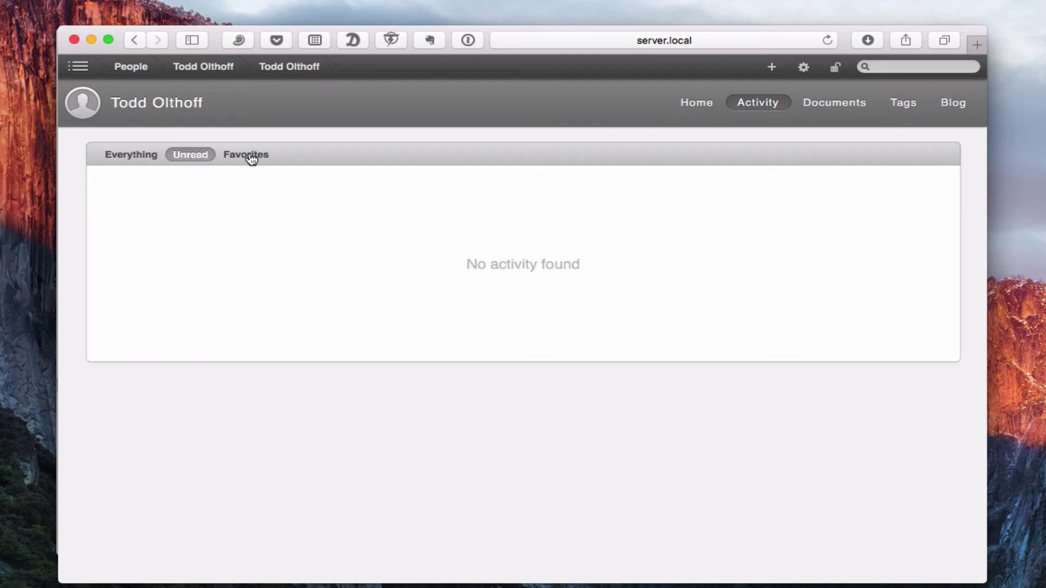
click(251, 155)
click(133, 154)
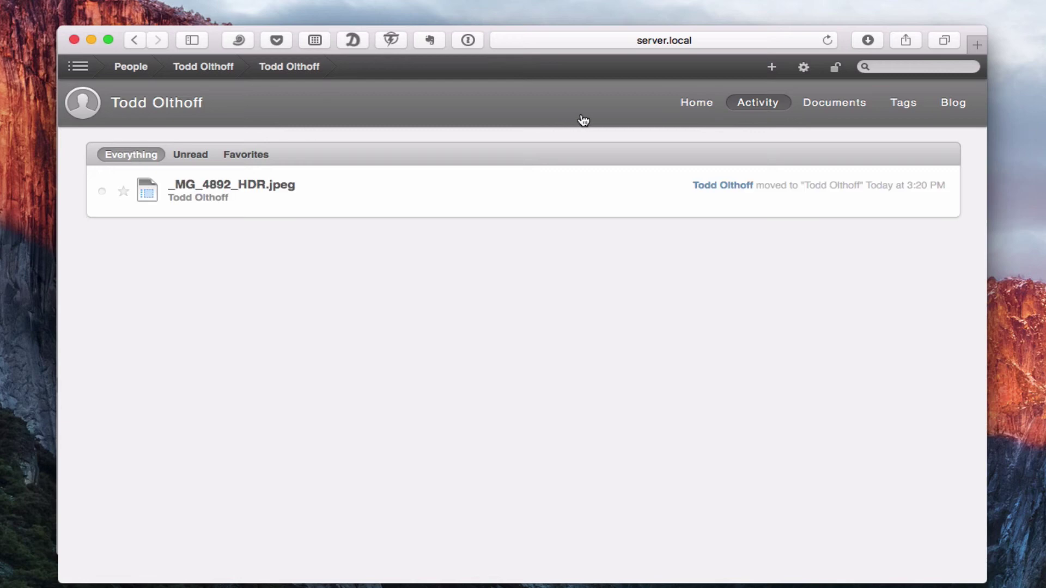
Step: Visit the profile Home page and the wiki's Tags page, then finish editing the tags
click(692, 103)
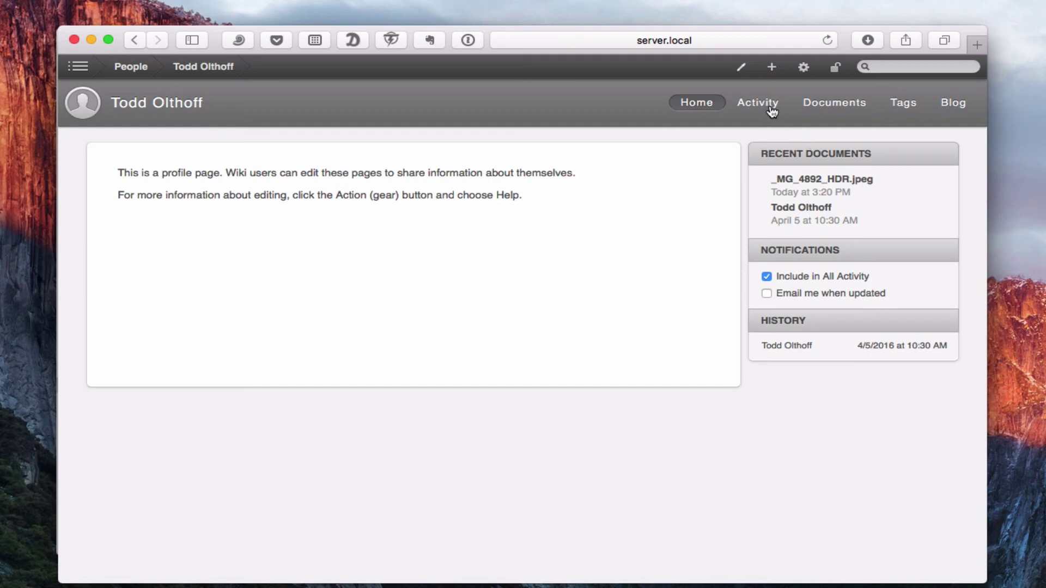
click(901, 105)
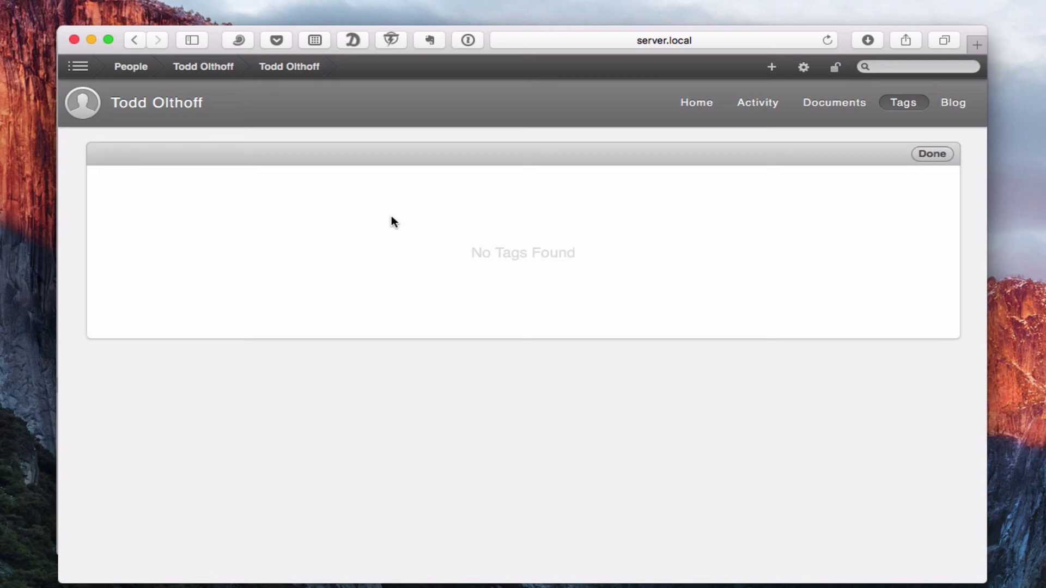
click(939, 152)
Step: Open the _MG_4892_HDR.jpeg photo and give it the tag 'beach'
click(818, 103)
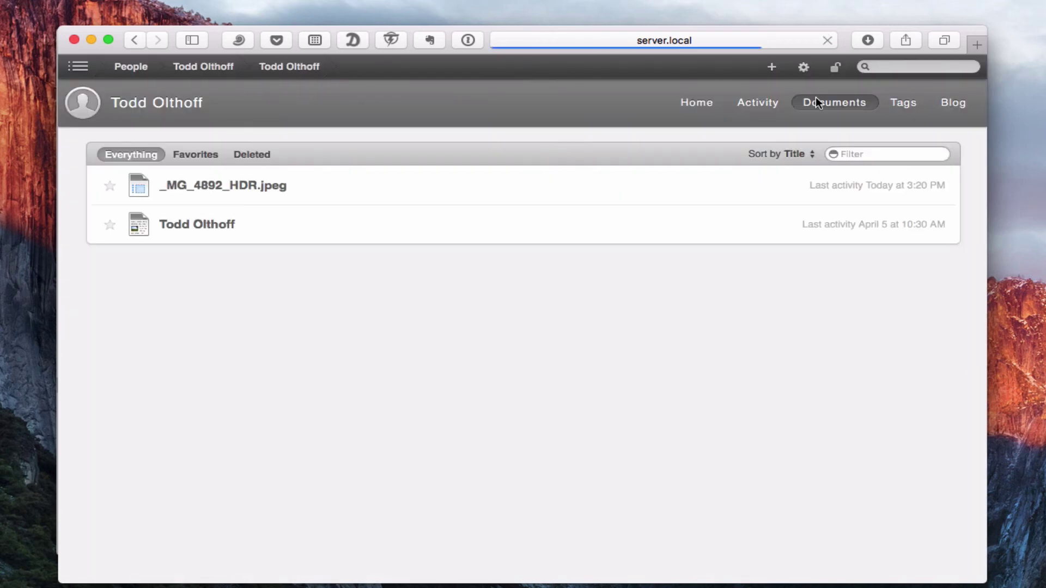
click(236, 187)
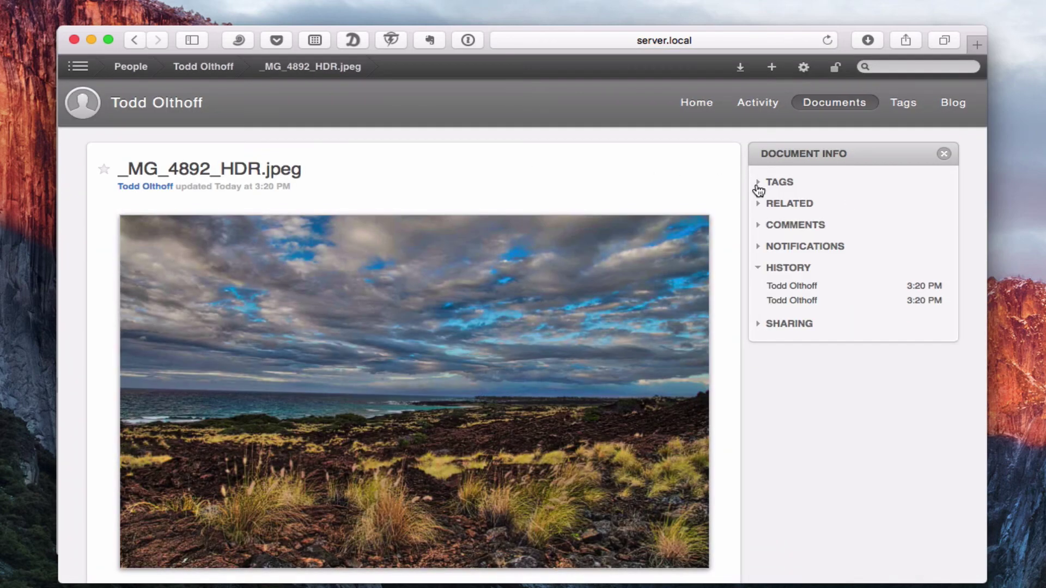
click(758, 188)
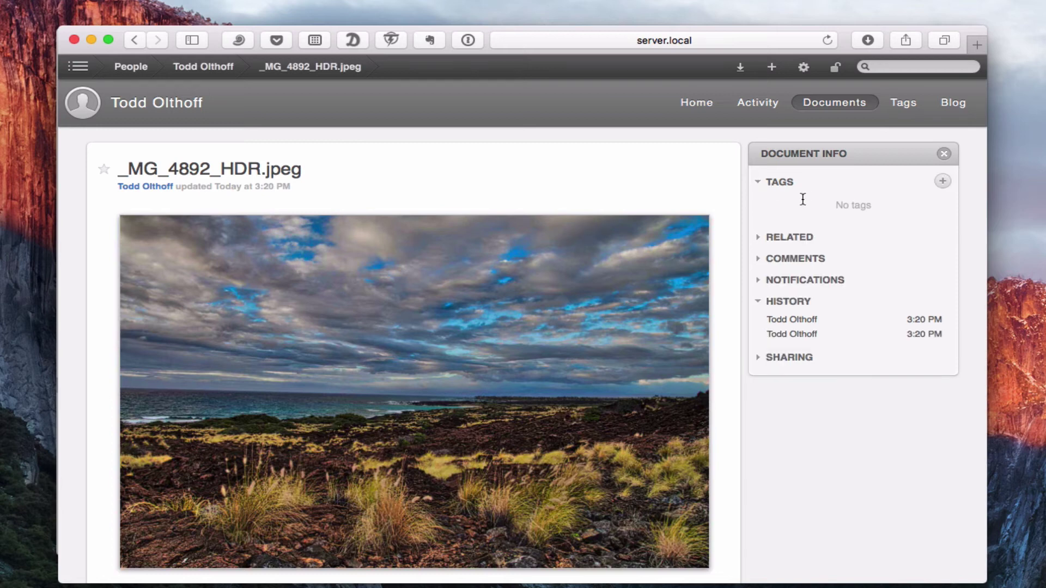
click(941, 181)
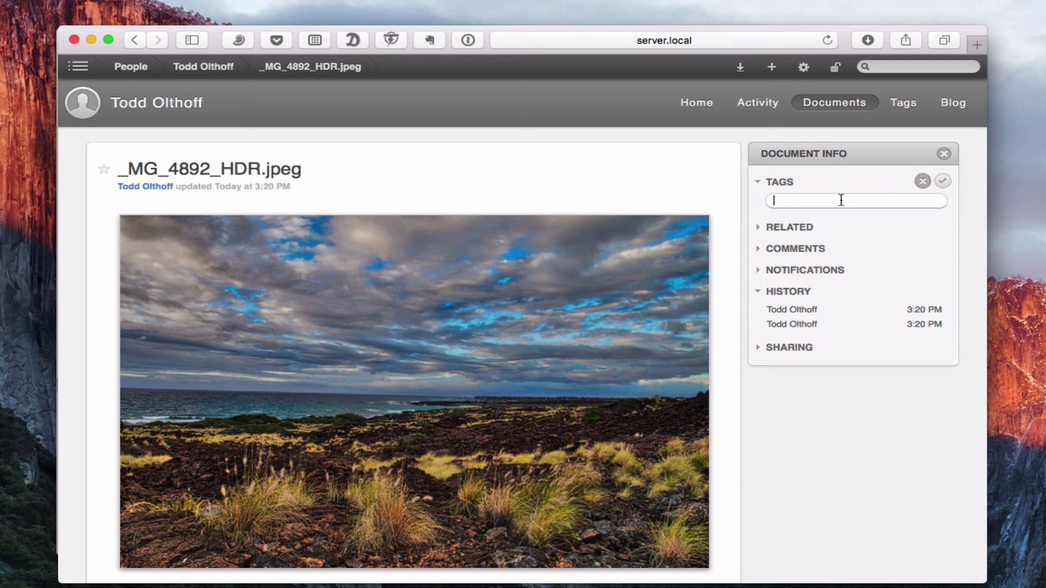
text(beach)
click(941, 184)
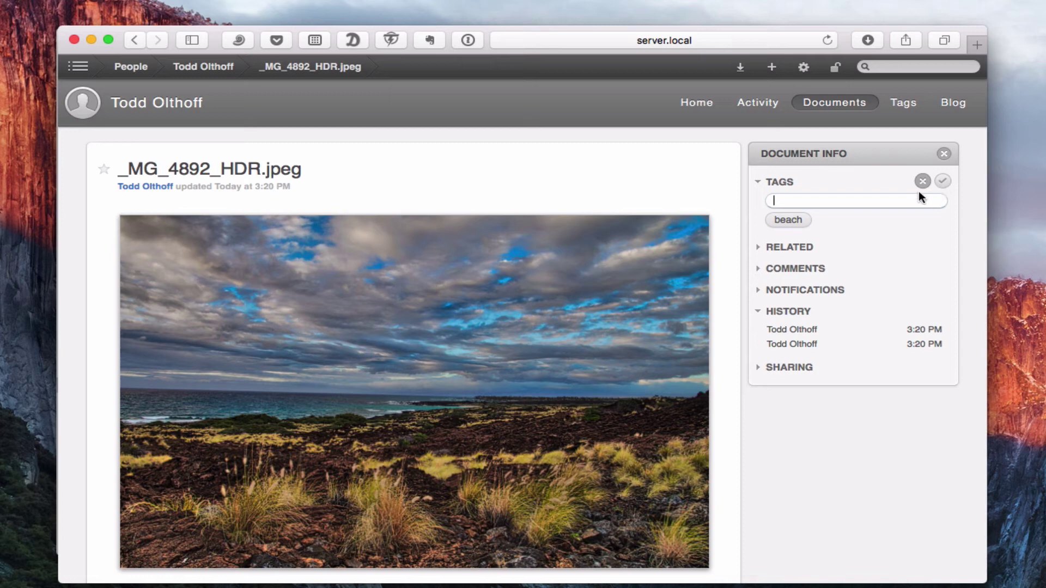
Step: Add the tags 'sky', 'yellow' and 'blue' to the photo, then view the wiki's tag list
text(sky)
key(Return)
text(yellow)
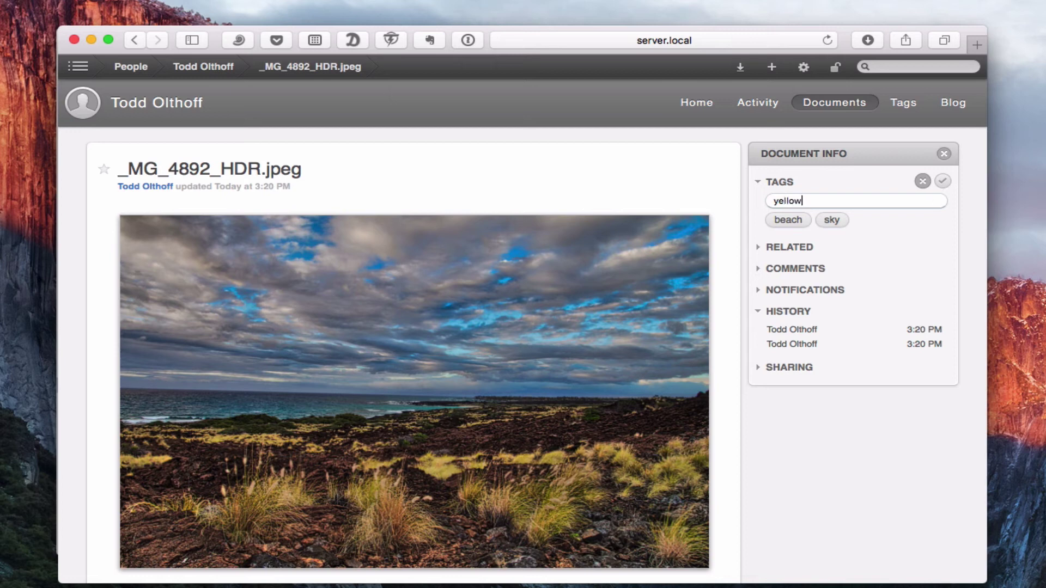
key(Return)
text(blue)
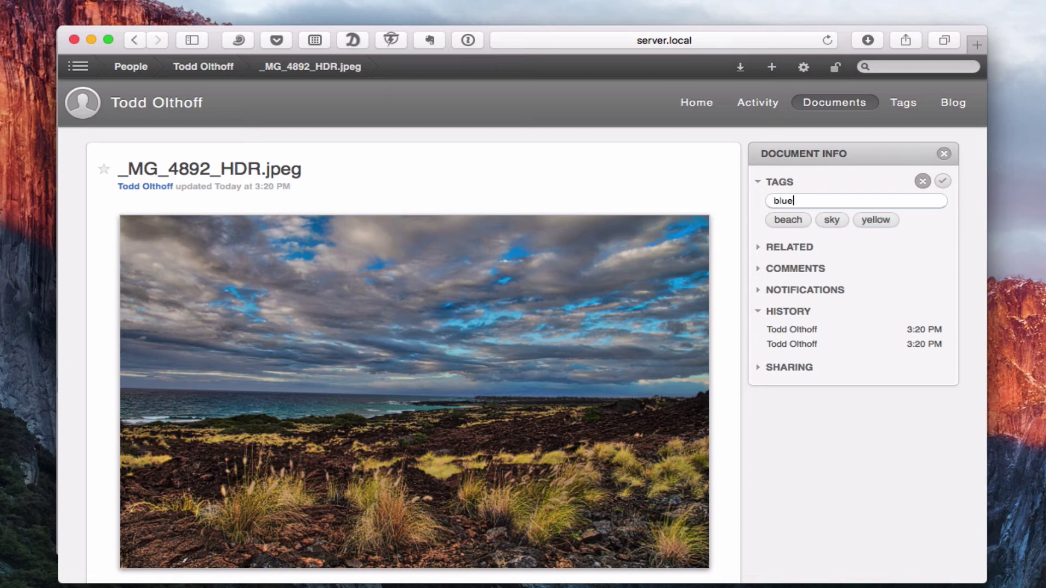
key(Return)
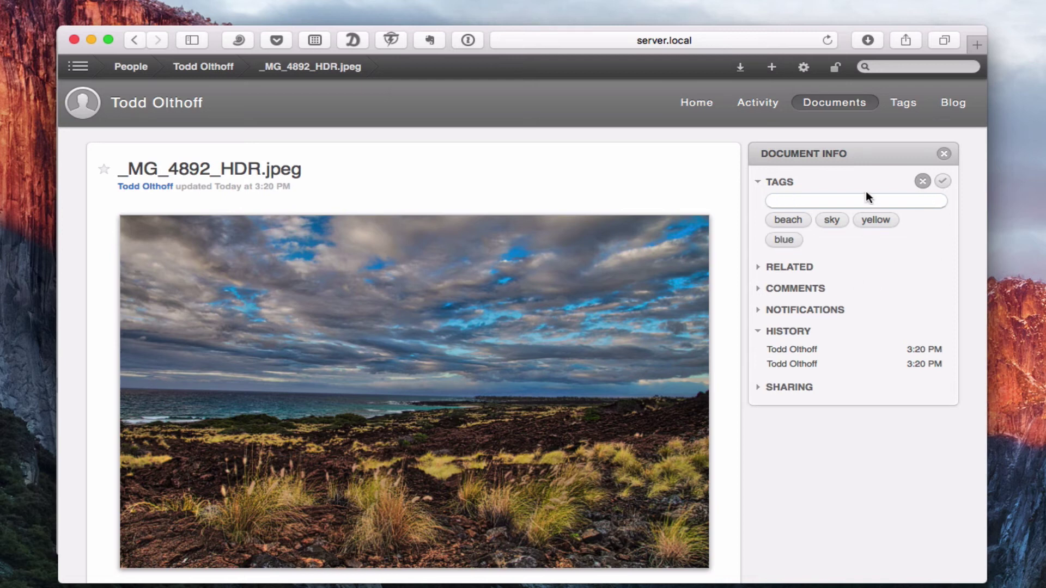
click(902, 104)
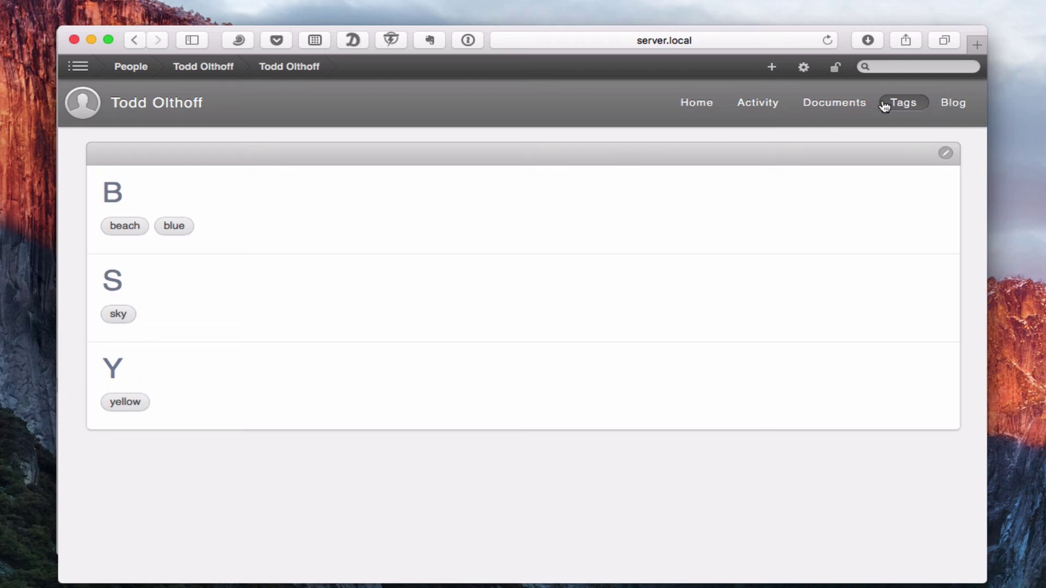
Step: Add the profile page from Recent Documents as a related document of _MG_4892_HDR.jpeg
click(834, 103)
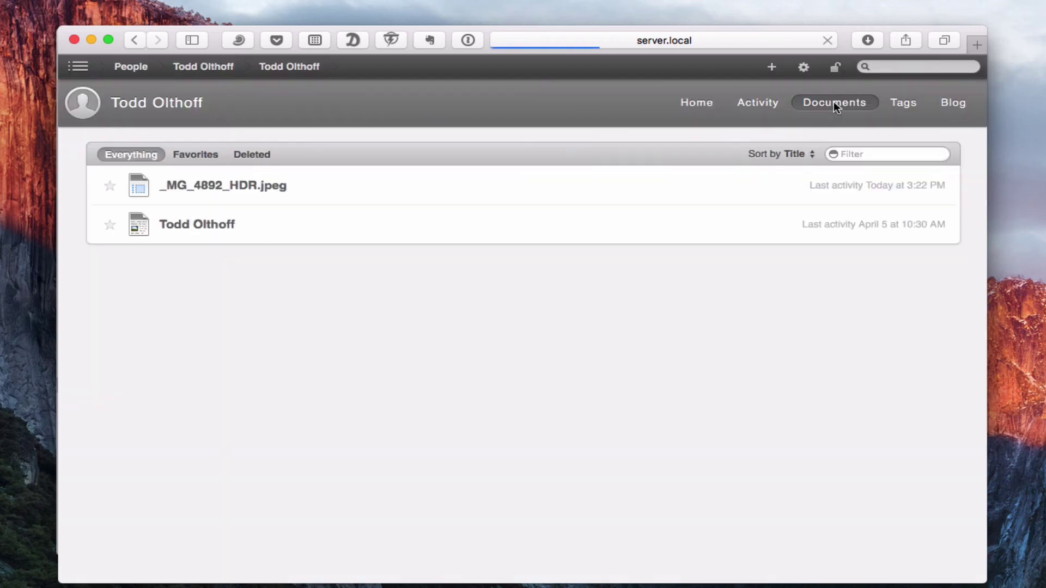
click(276, 185)
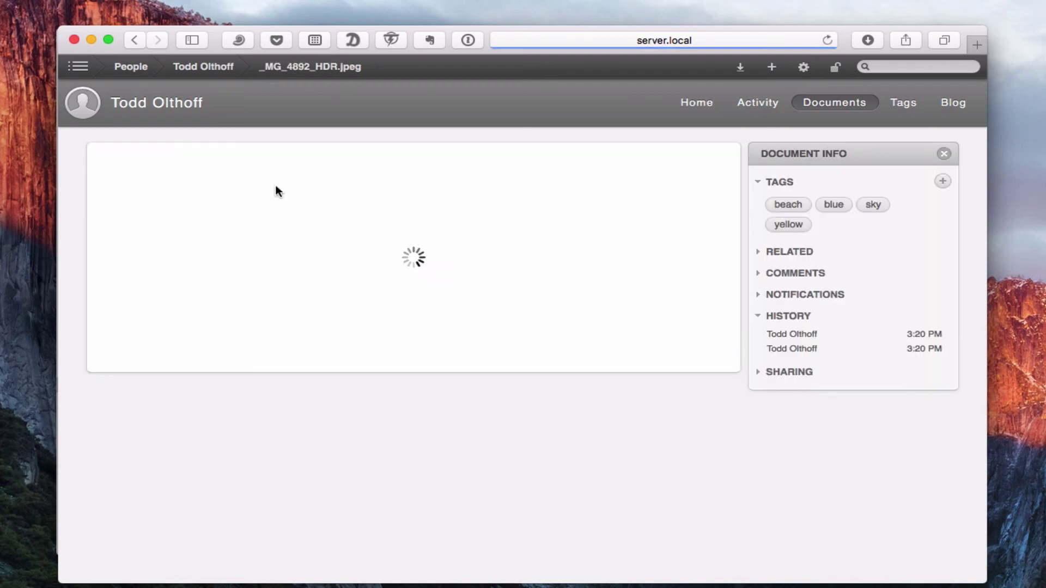
click(778, 252)
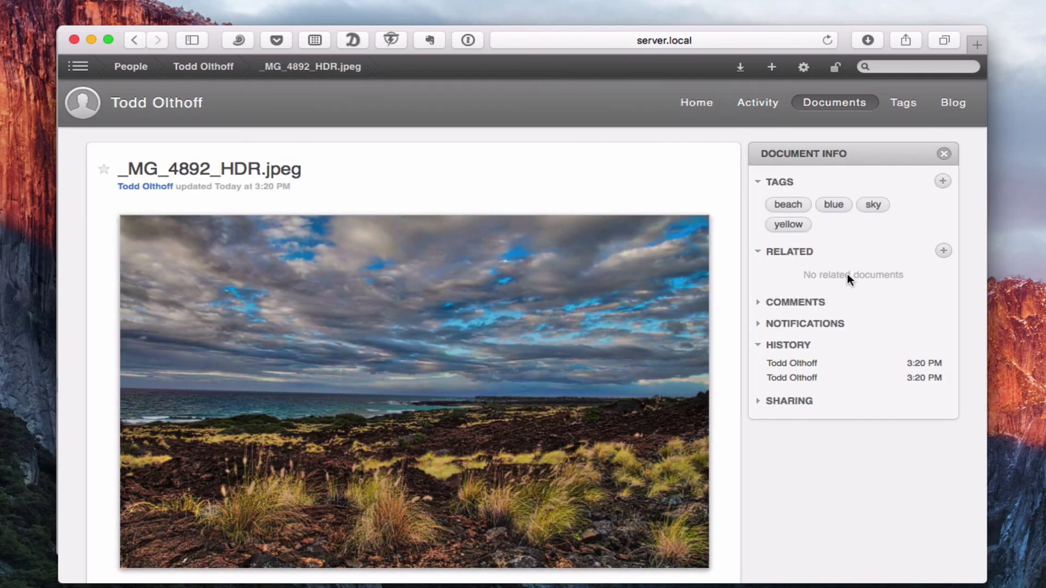
click(944, 252)
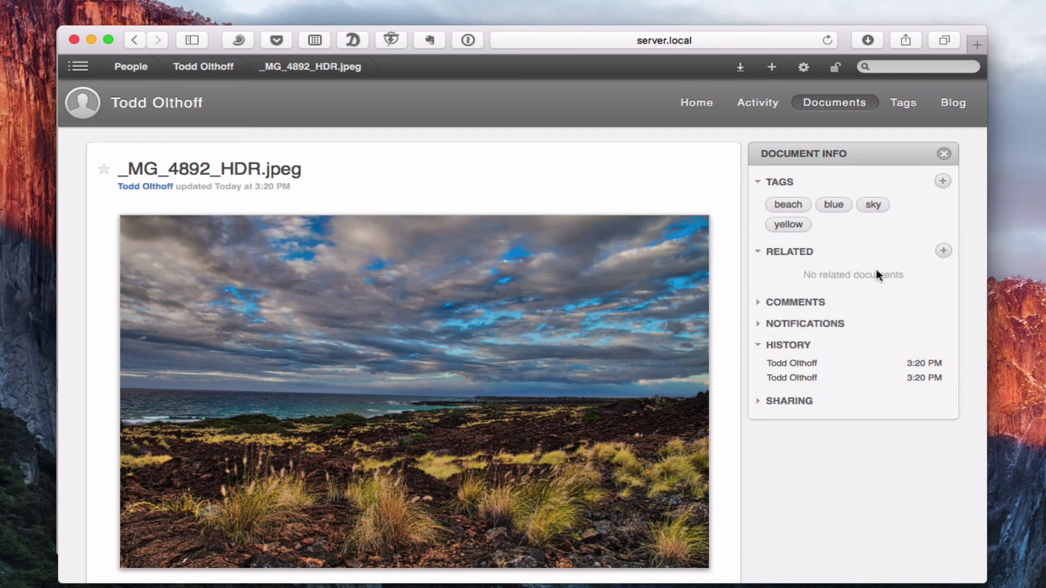
click(942, 251)
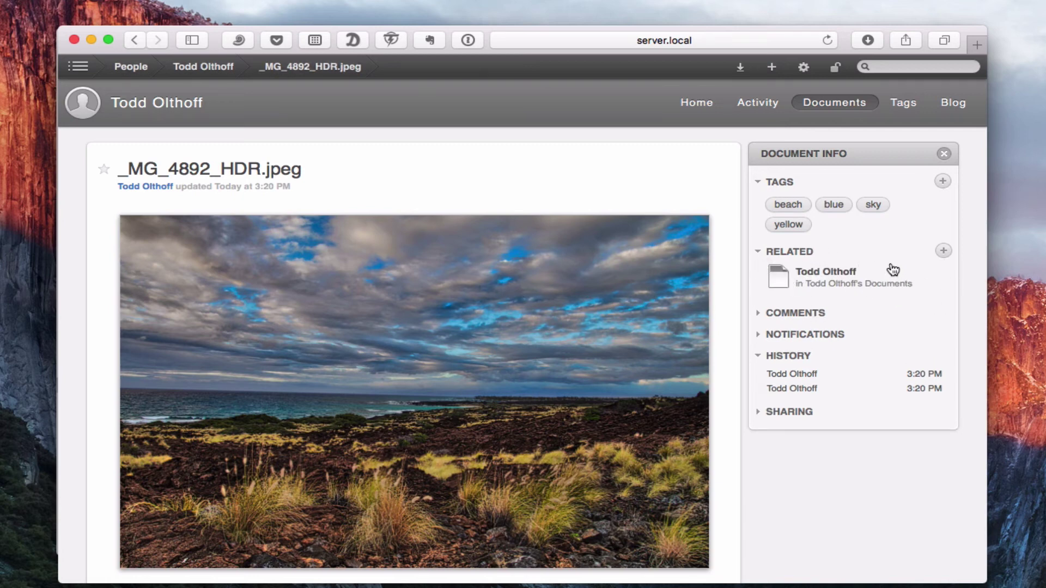
click(762, 312)
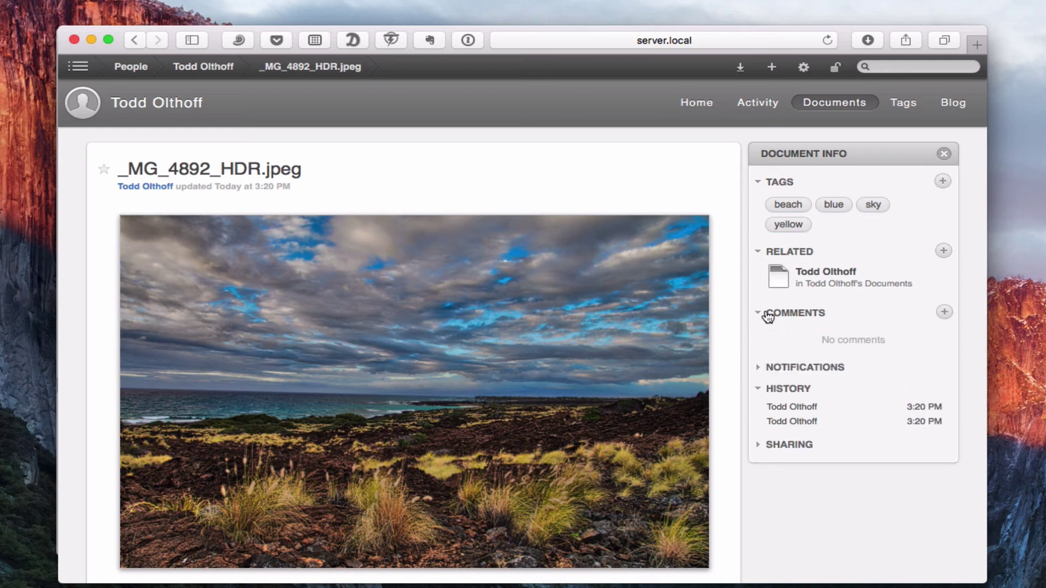
click(944, 313)
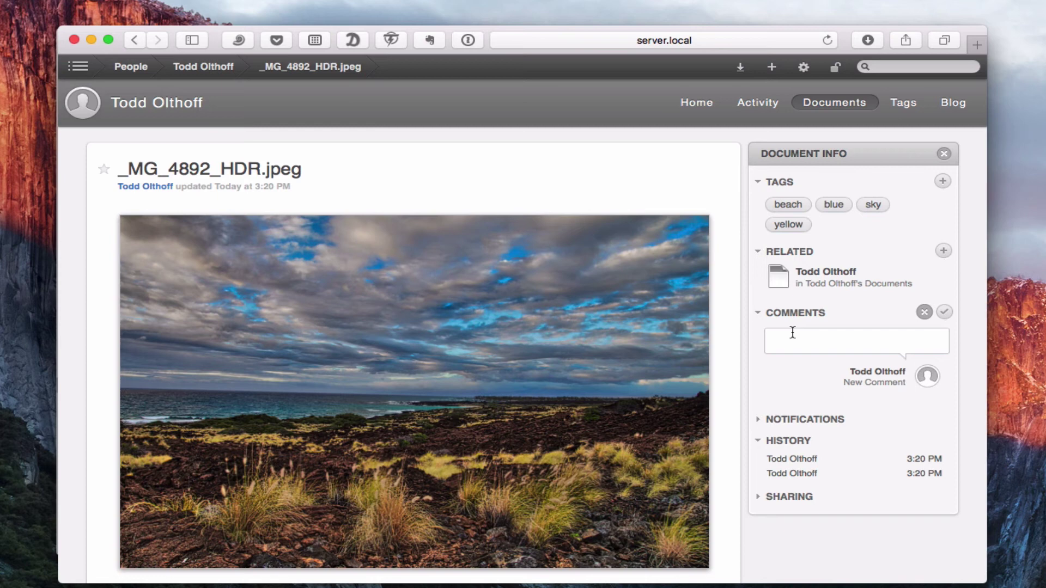
text(great photo)
key(Return)
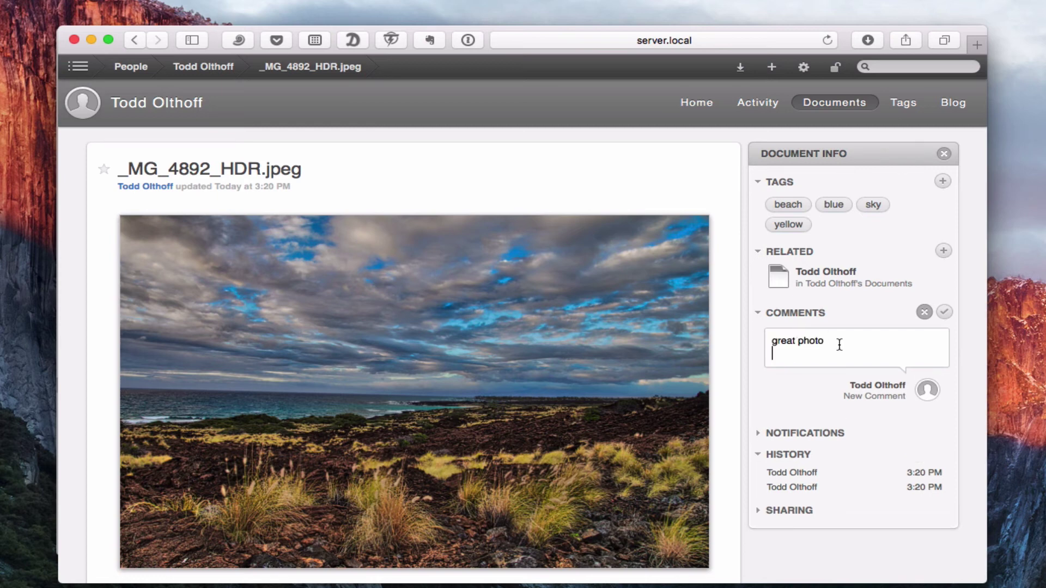
click(946, 311)
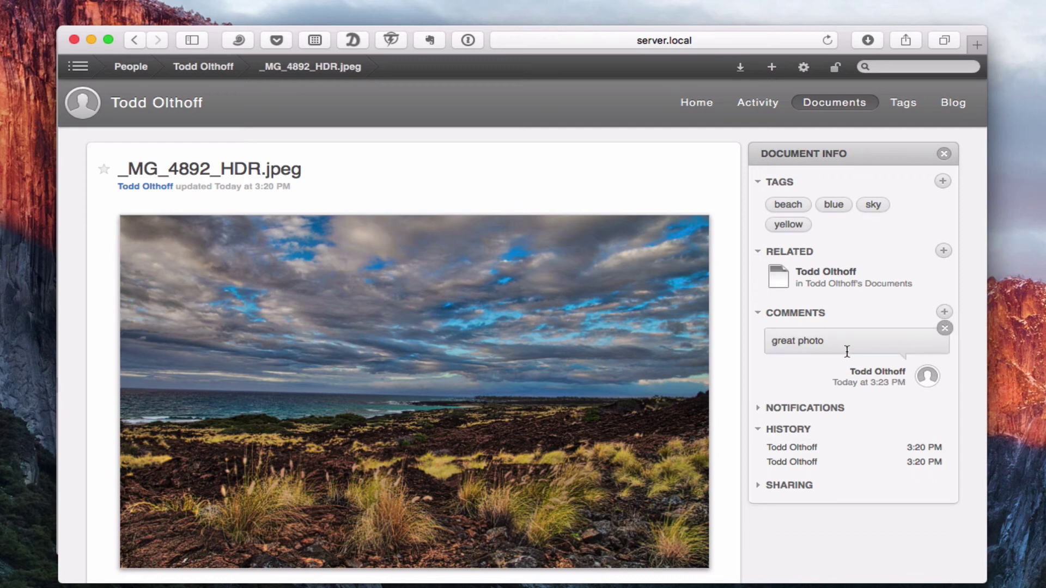
click(758, 408)
click(758, 411)
click(761, 486)
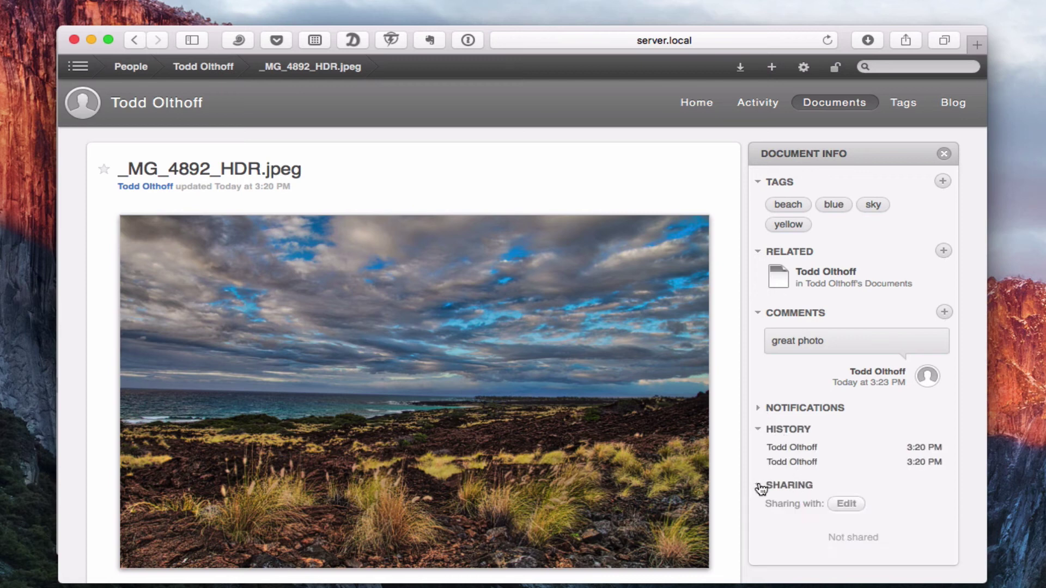
click(848, 503)
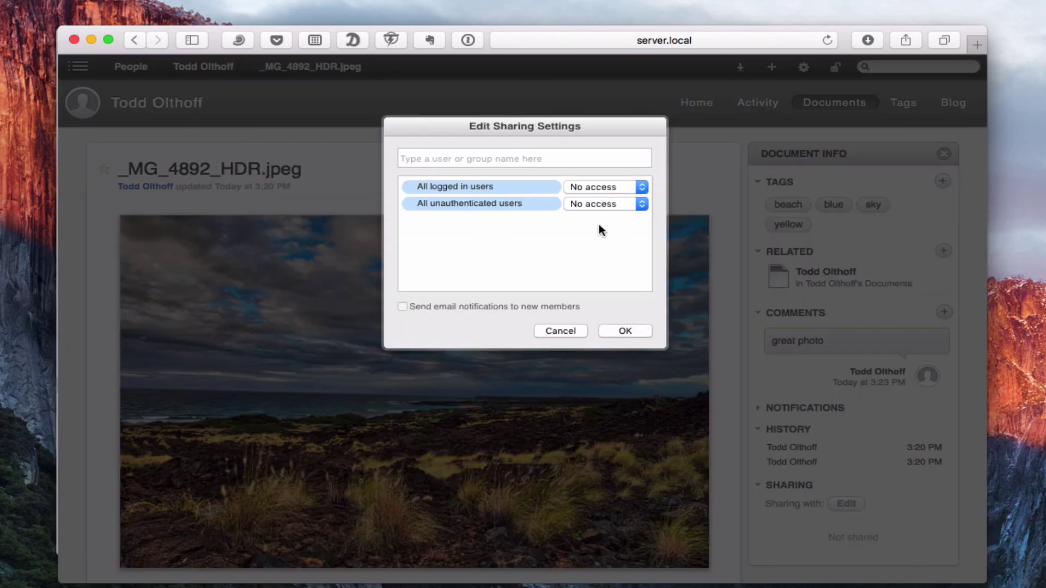
click(562, 331)
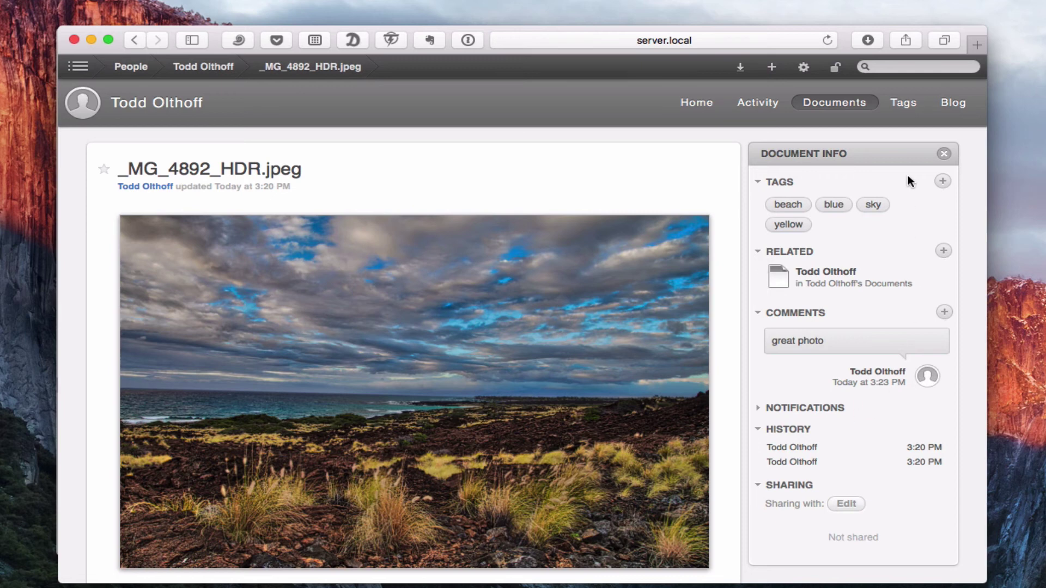
Step: Create a blog post titled 'Test' with body 'here is my blog.' and save it
click(964, 110)
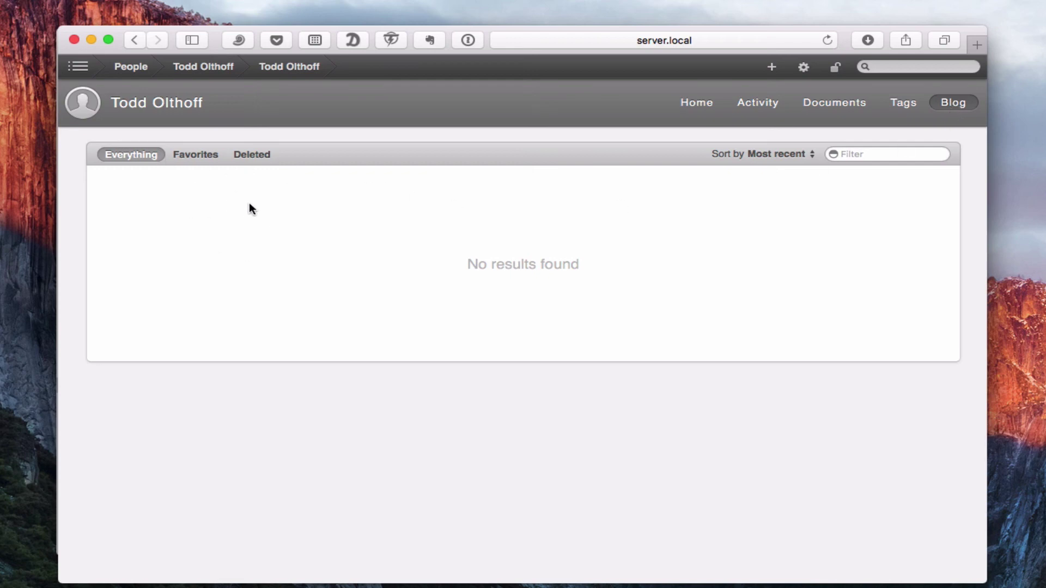
click(771, 65)
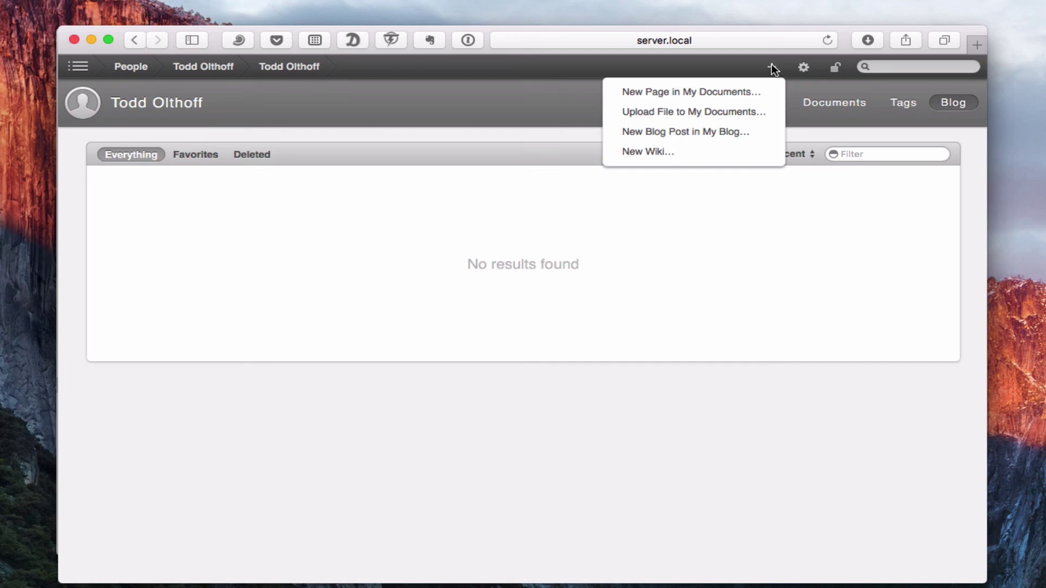
click(718, 131)
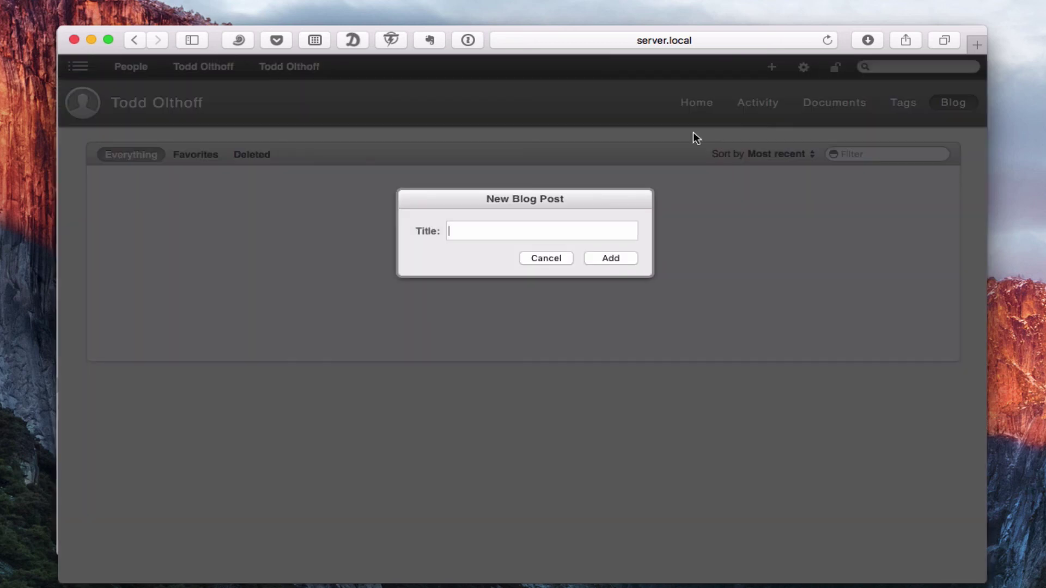
text(Test)
key(Return)
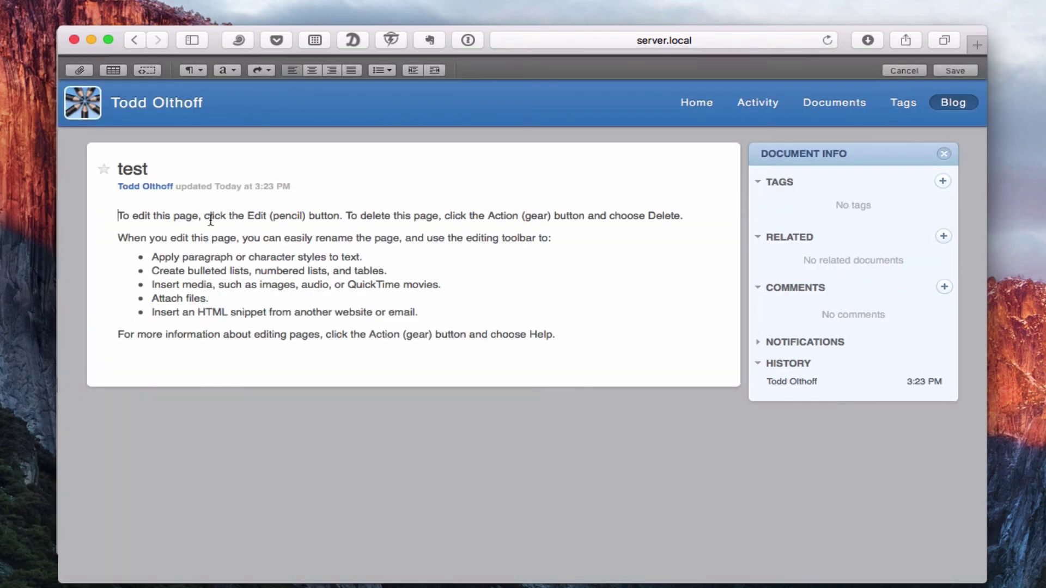
drag(116, 213, 555, 333)
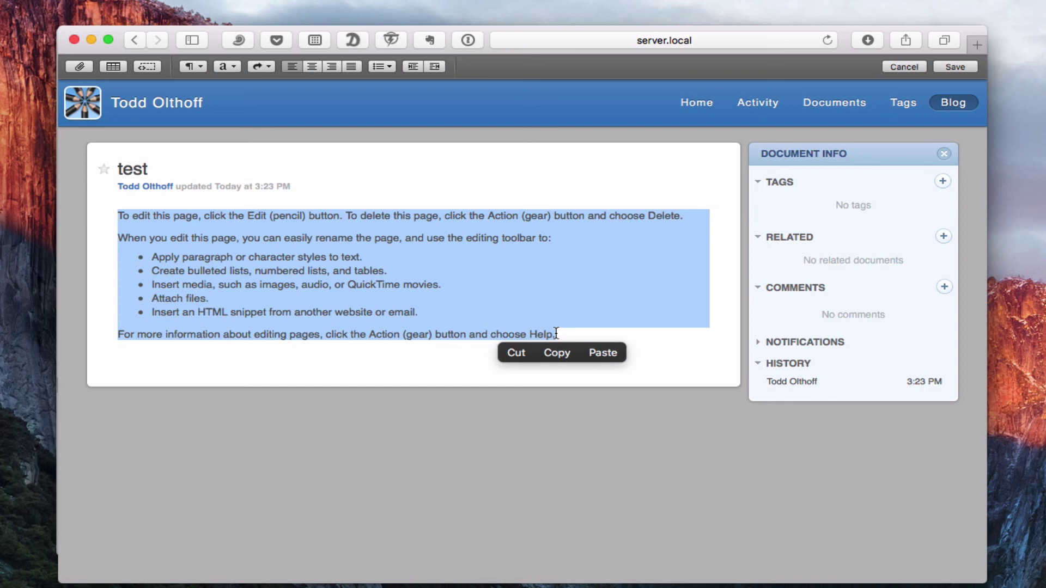
text(here is m)
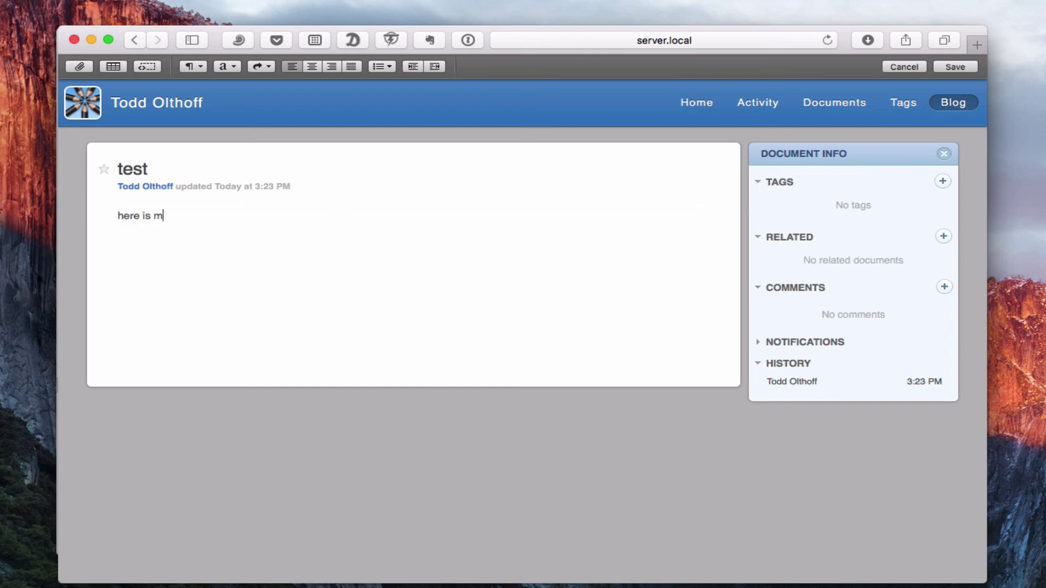
text(y blog.)
click(954, 68)
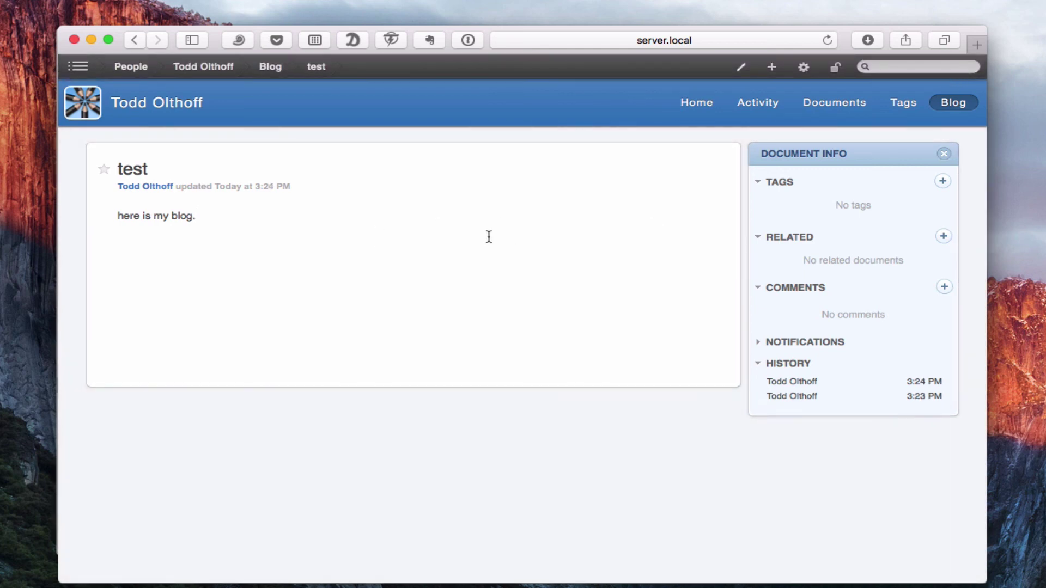
Step: Start a new wiki named 'test' with the description 'this is a test.'
click(761, 102)
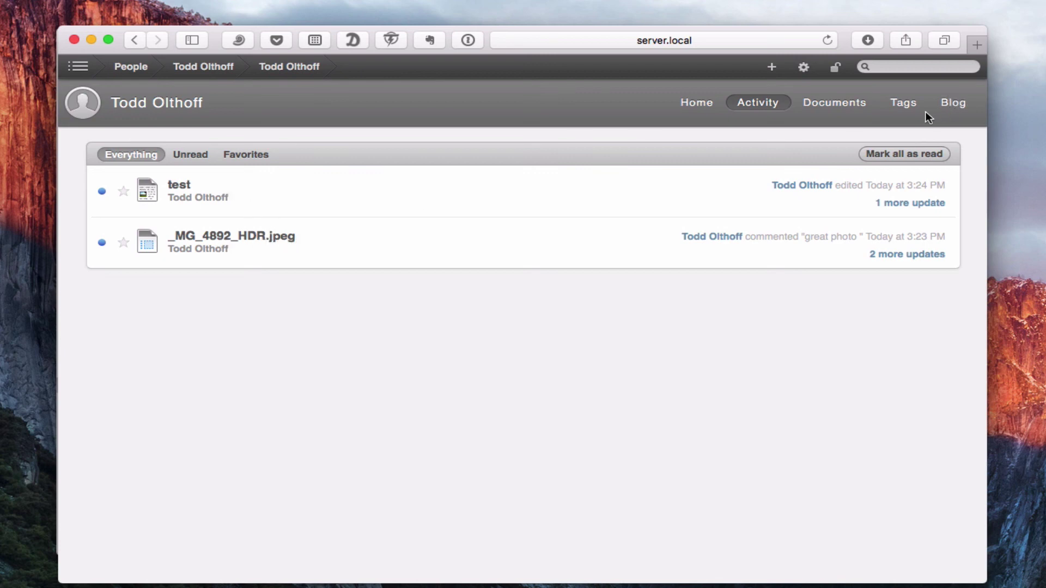
click(771, 63)
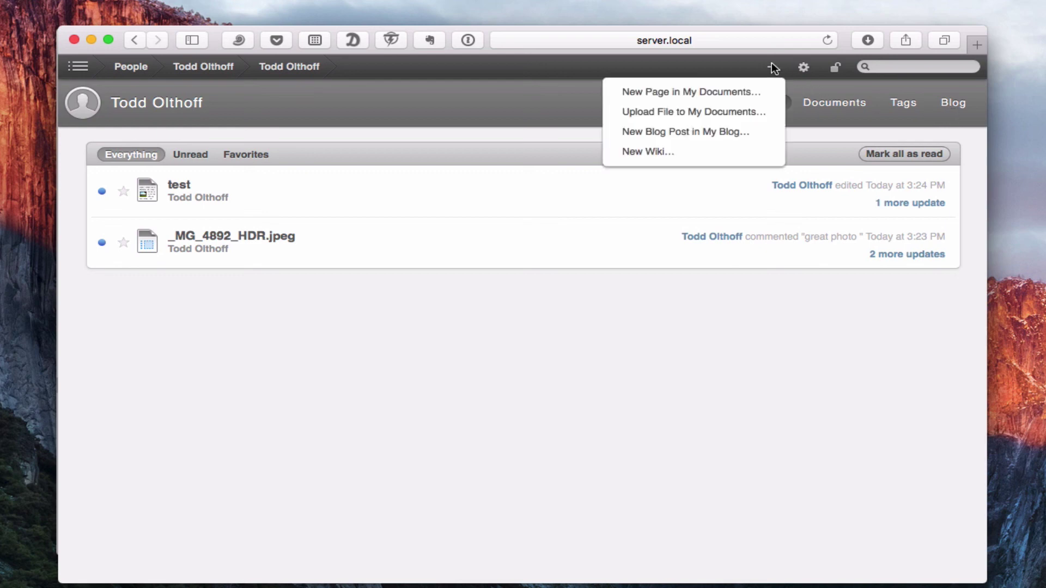
click(663, 150)
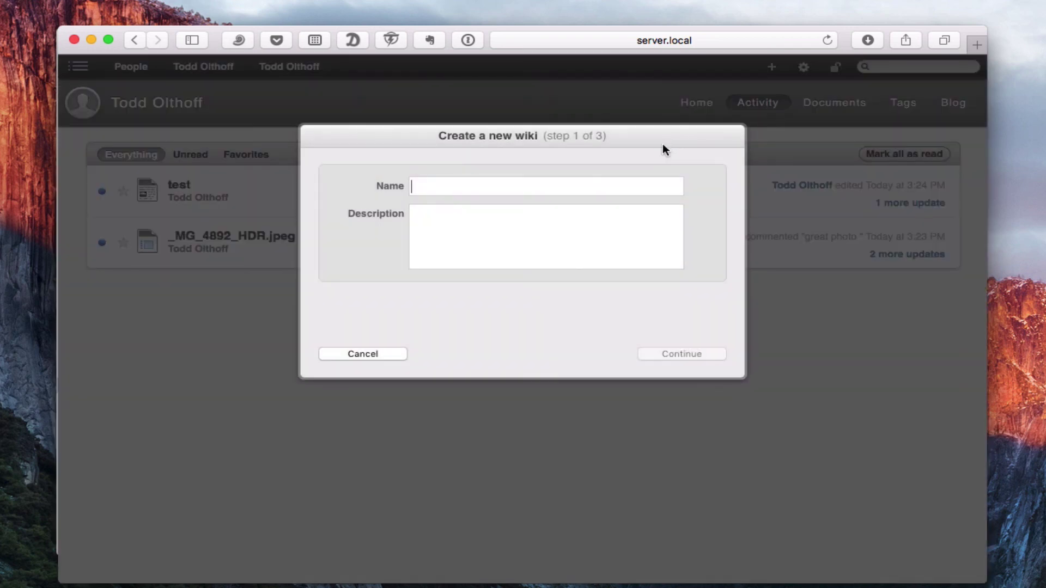
text(test)
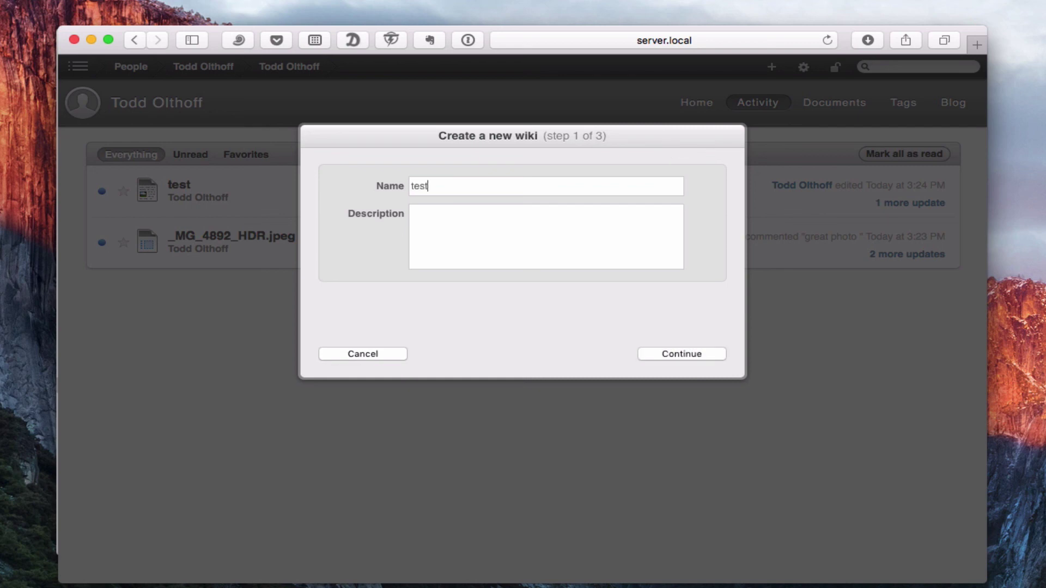
key(Tab)
text(this is a test.)
click(680, 352)
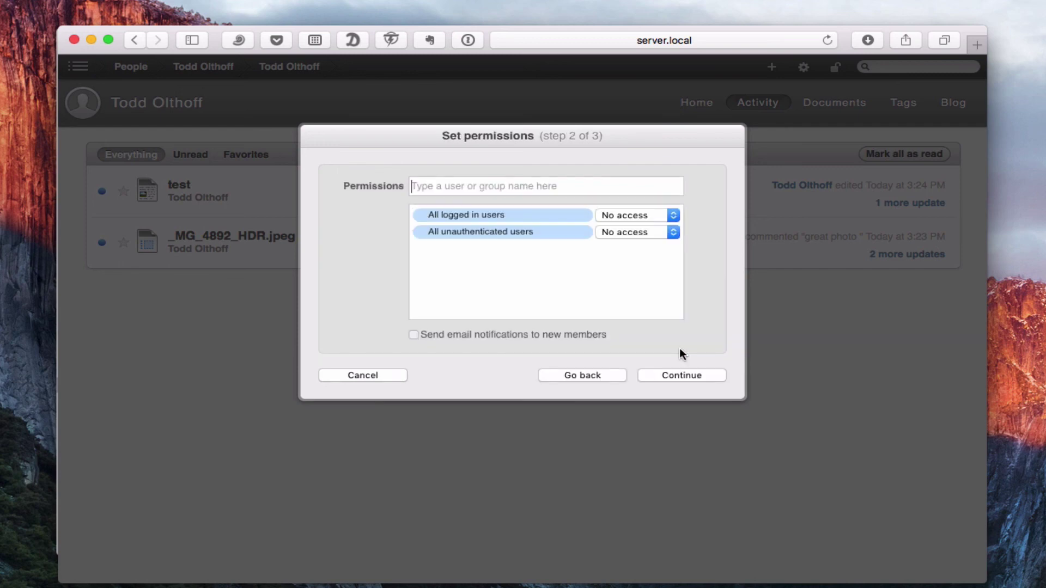
Step: Give logged-in users Read only and unauthenticated users Read & write access, and add a specific user
click(675, 215)
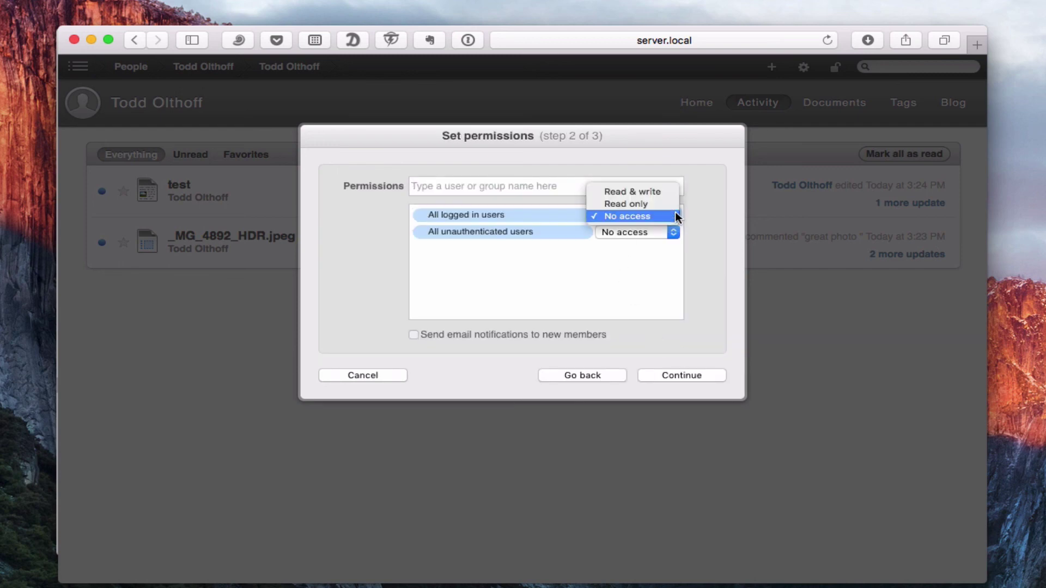
click(661, 203)
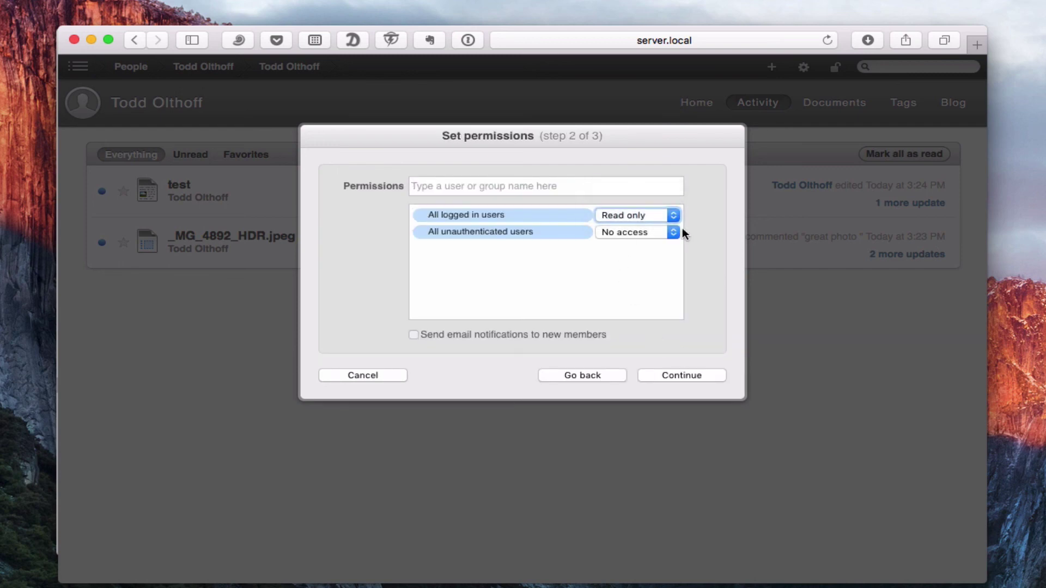
click(667, 231)
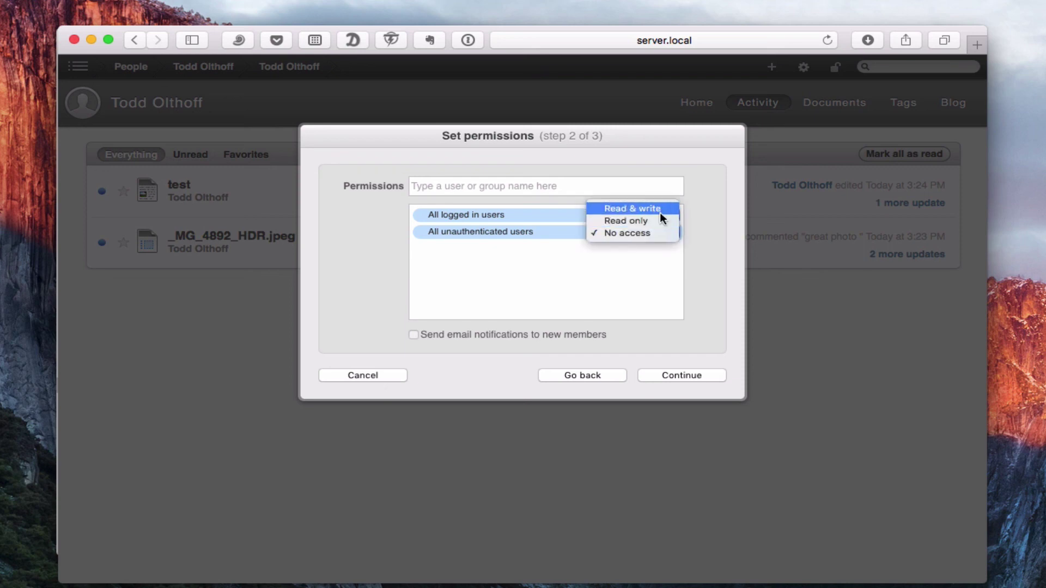
click(660, 209)
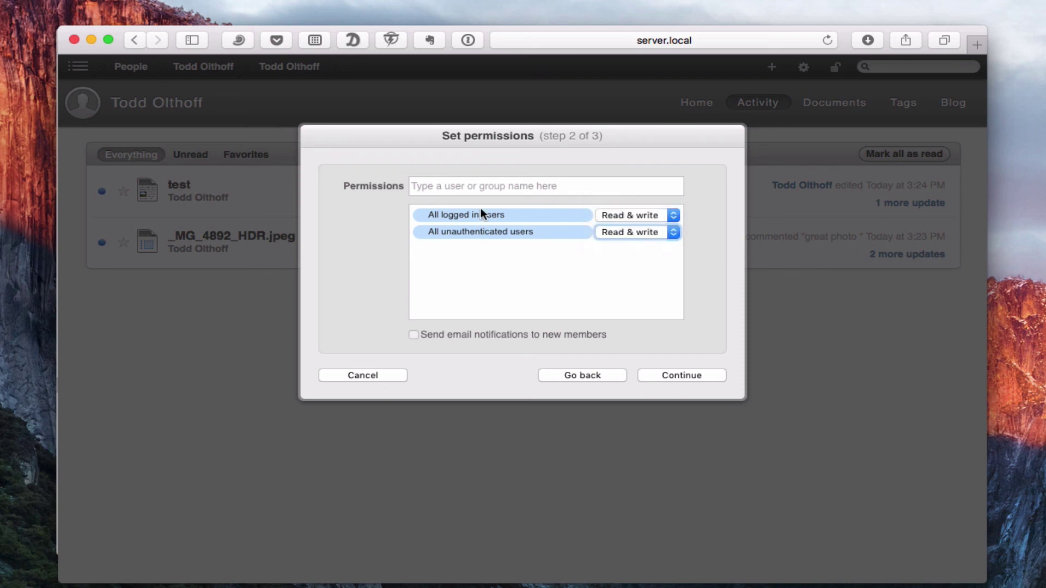
click(446, 183)
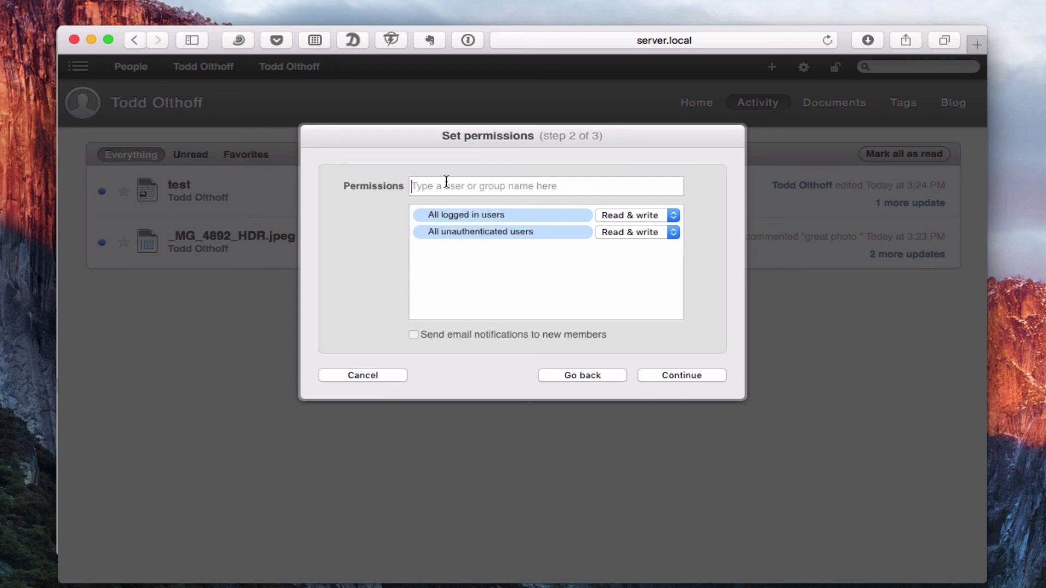
text(john)
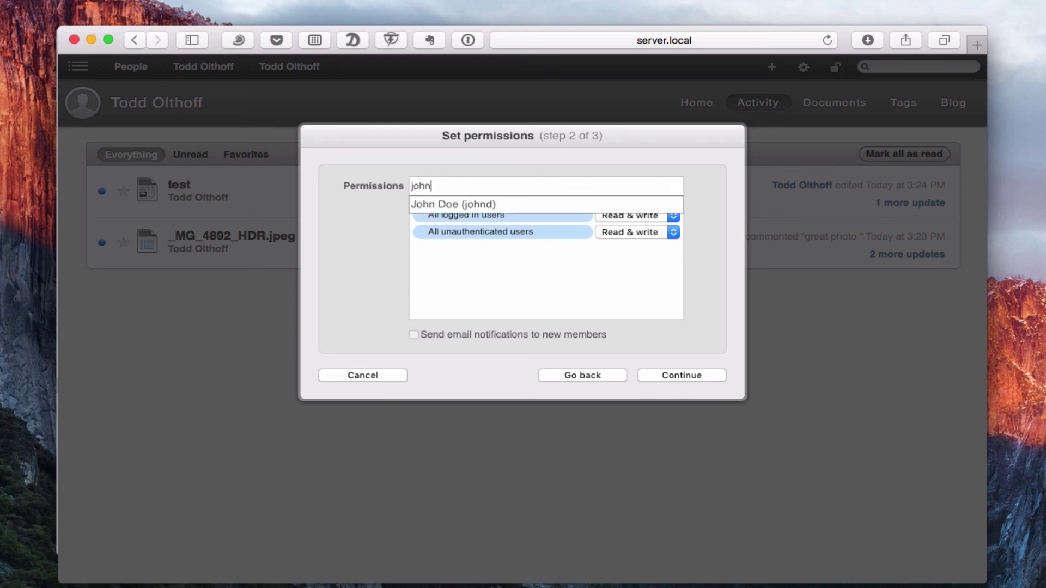
click(440, 205)
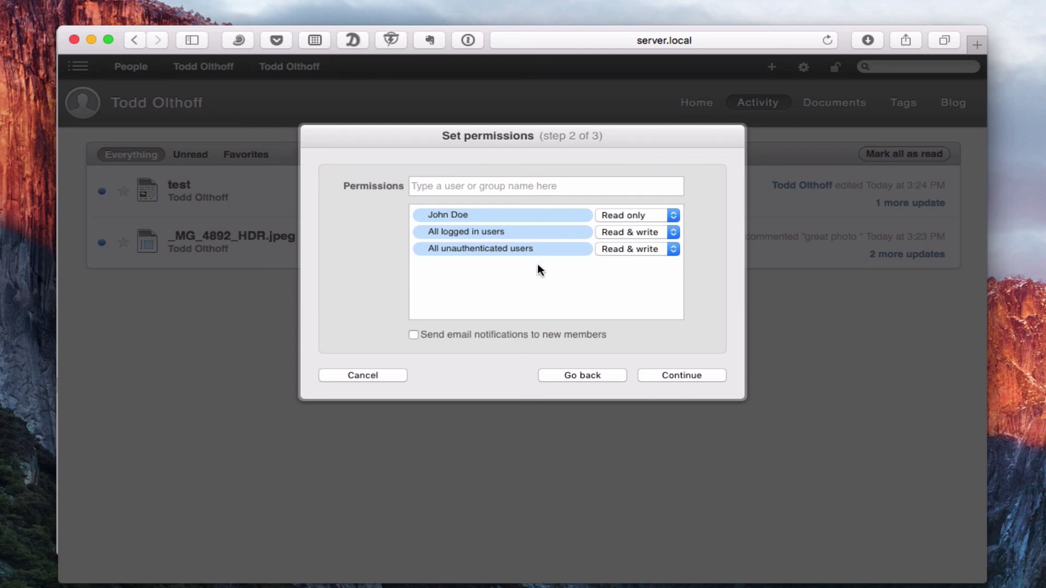
Step: Pick the dark blue color scheme and create the wiki
click(669, 375)
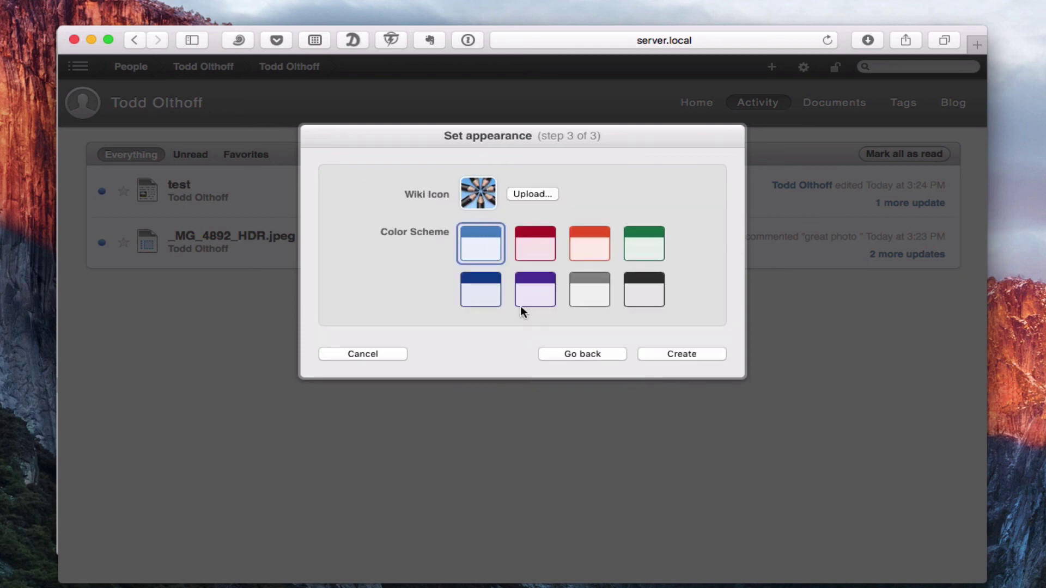
click(479, 294)
click(665, 353)
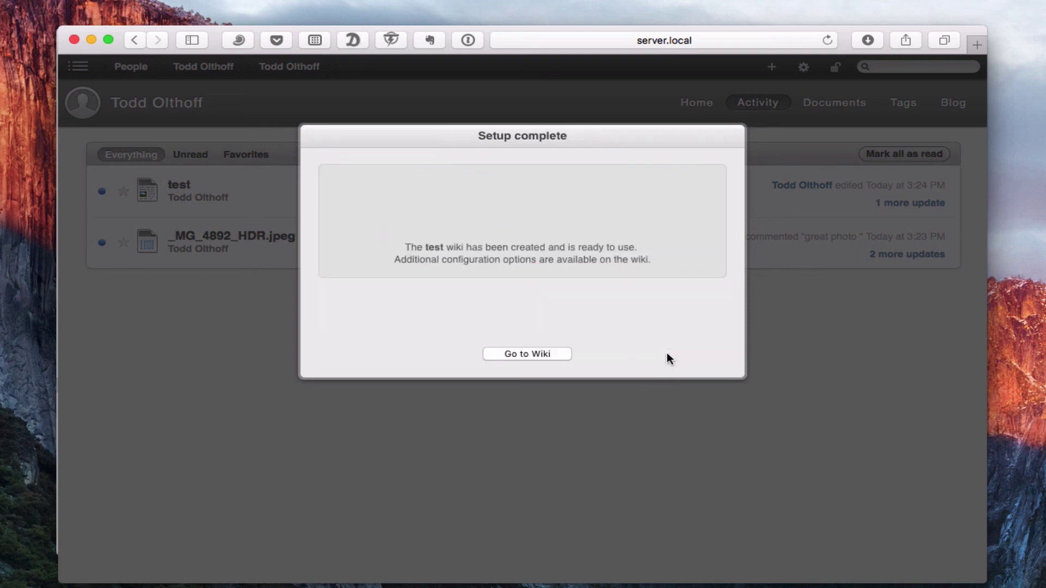
Step: Open the new test wiki's home page, then go to My Activity from the navigation panel
click(526, 354)
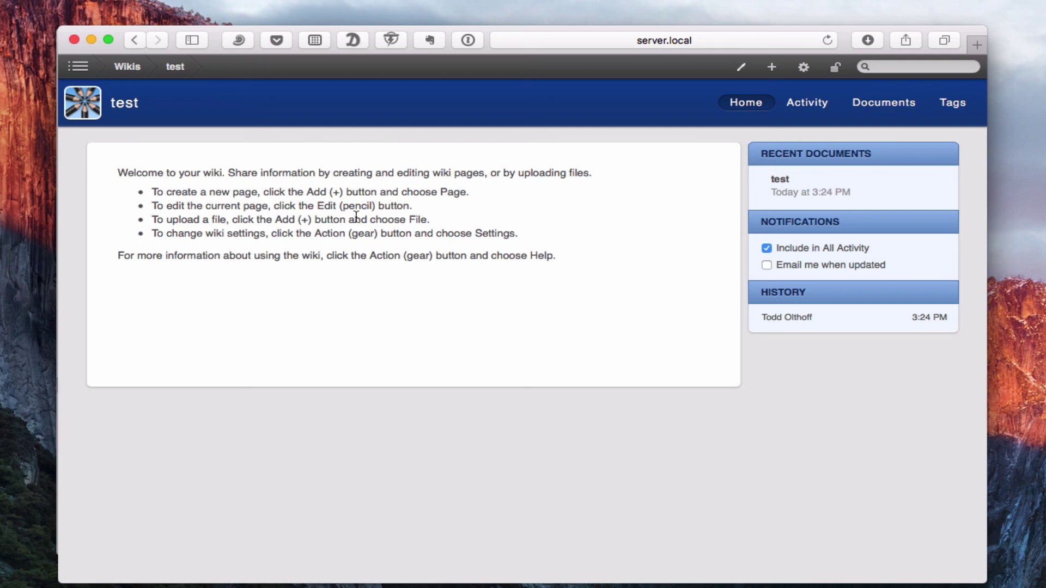
click(77, 70)
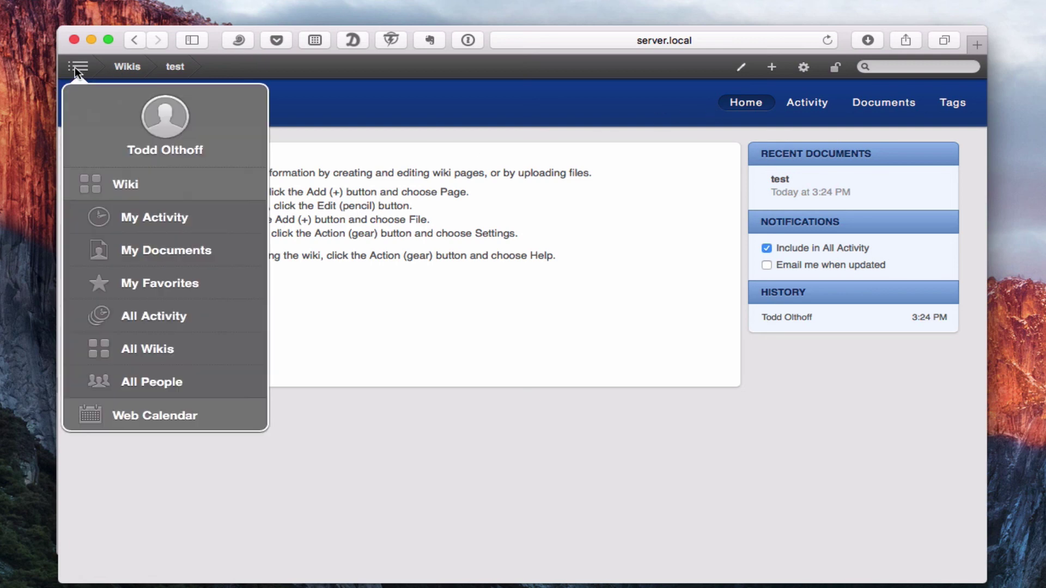
click(132, 215)
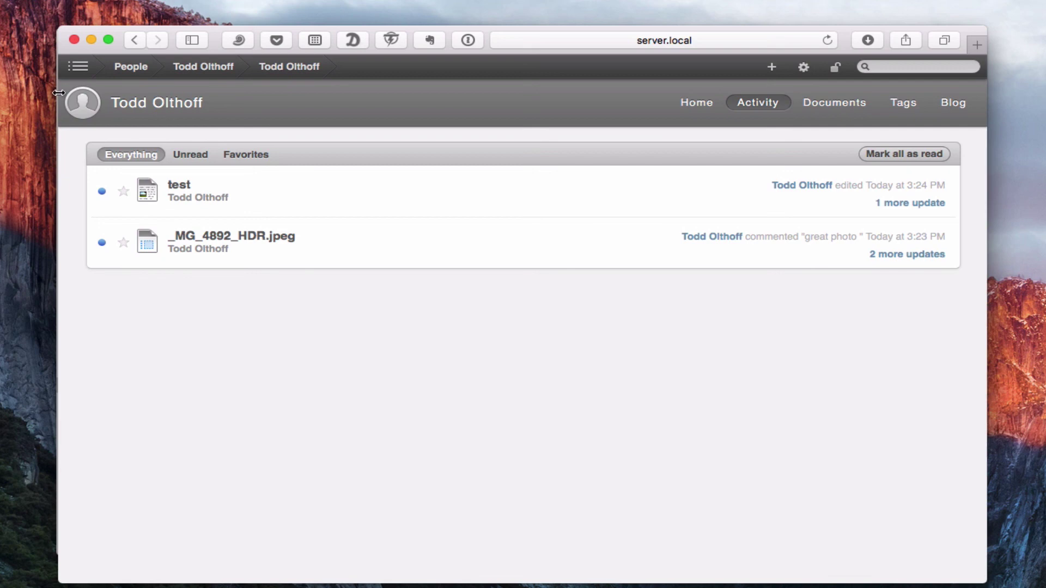
Step: Close the Safari wiki window to return to Server.app's Wiki pane
click(73, 39)
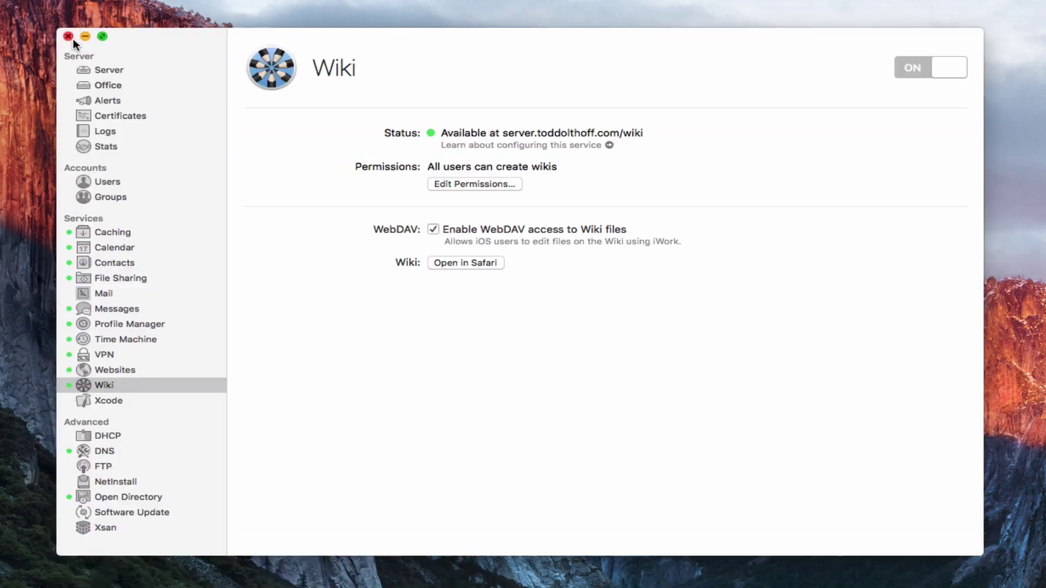